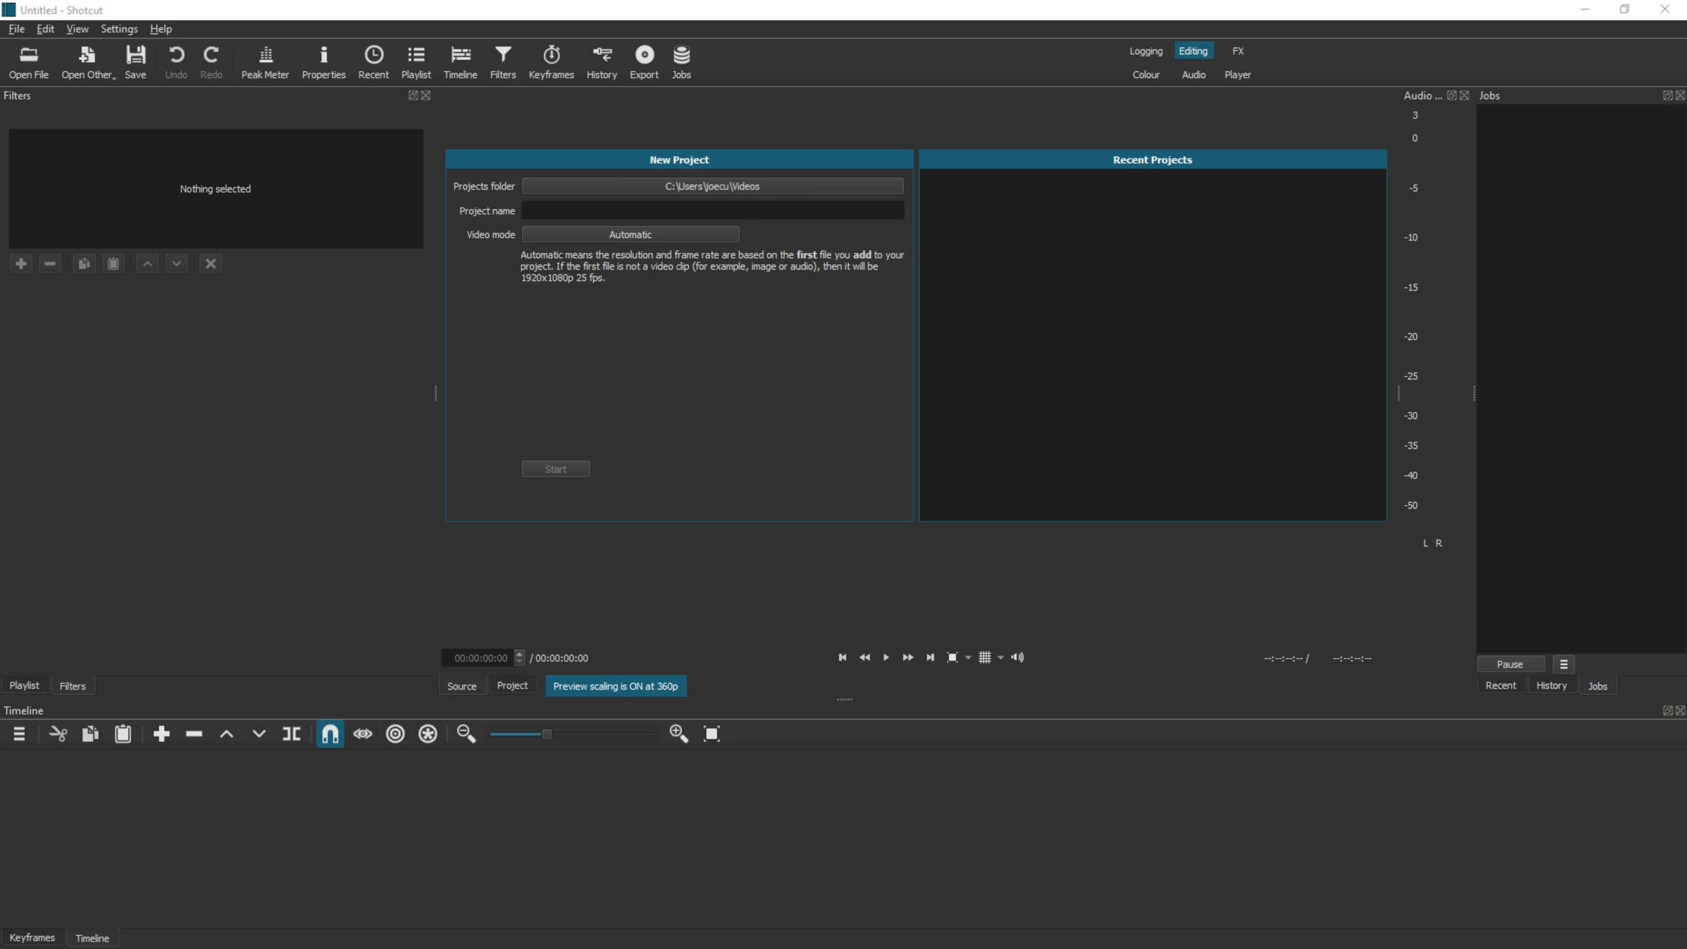
Create a new project named Test with the video mode left on Automatic.
left_click(609, 208)
type("Test")
left_click(564, 465)
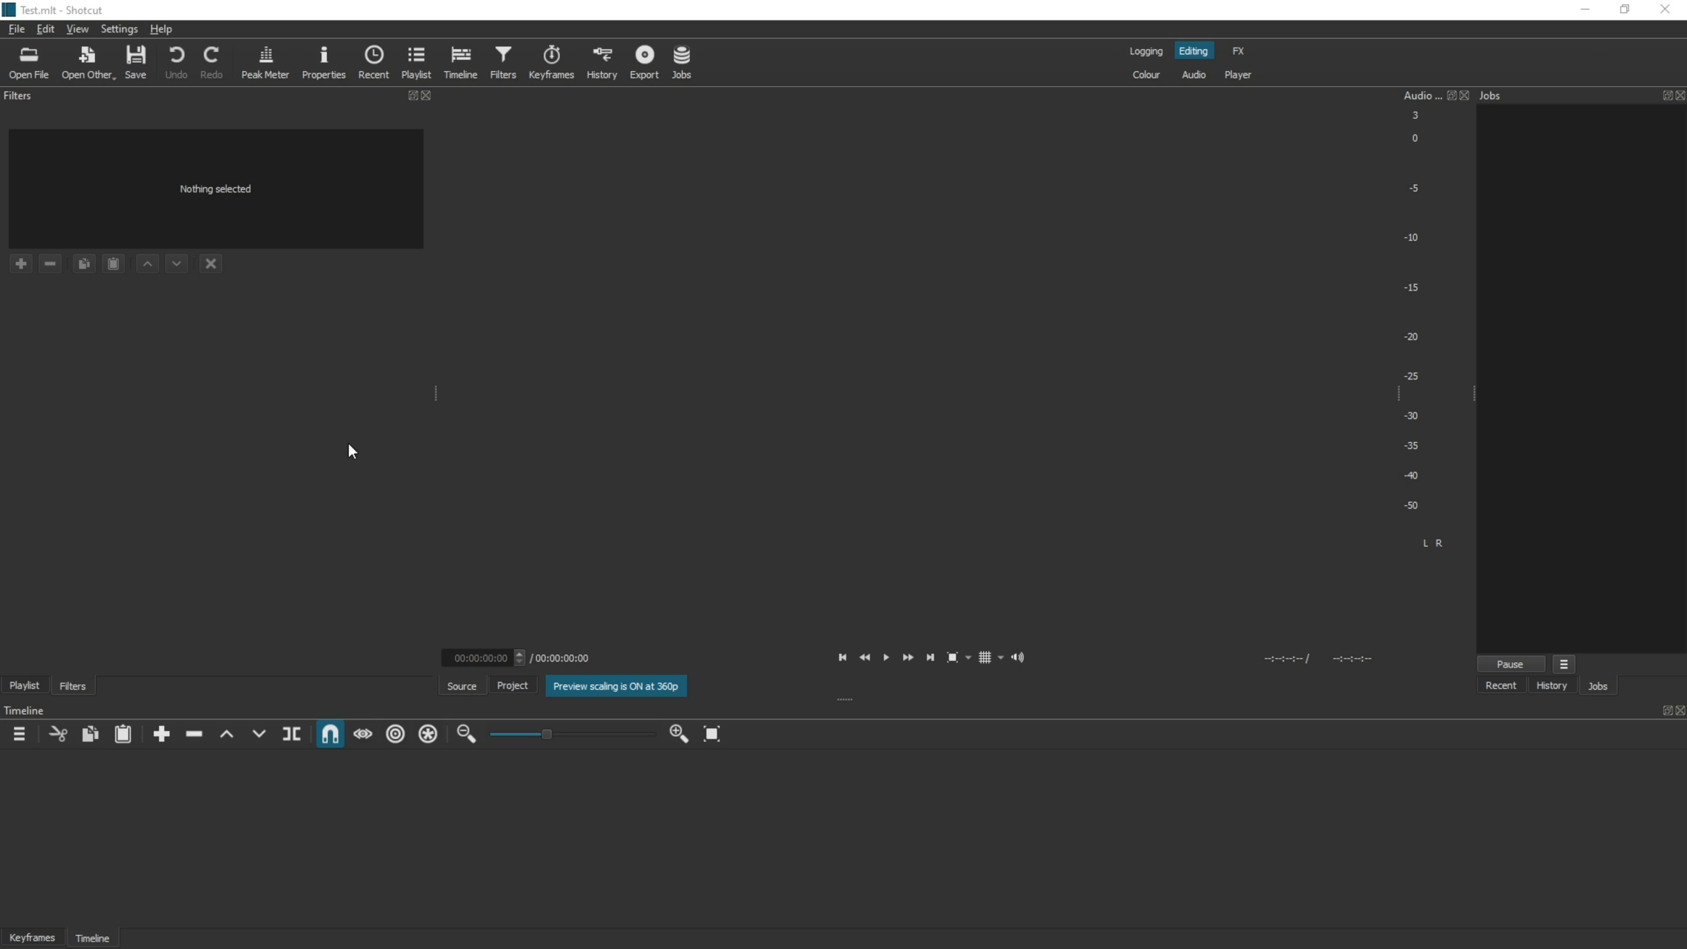
Show the playlist and import Car.jpg, Code.jpg and Dog.jpg into it from the JPGs folder in File Explorer.
left_click(417, 64)
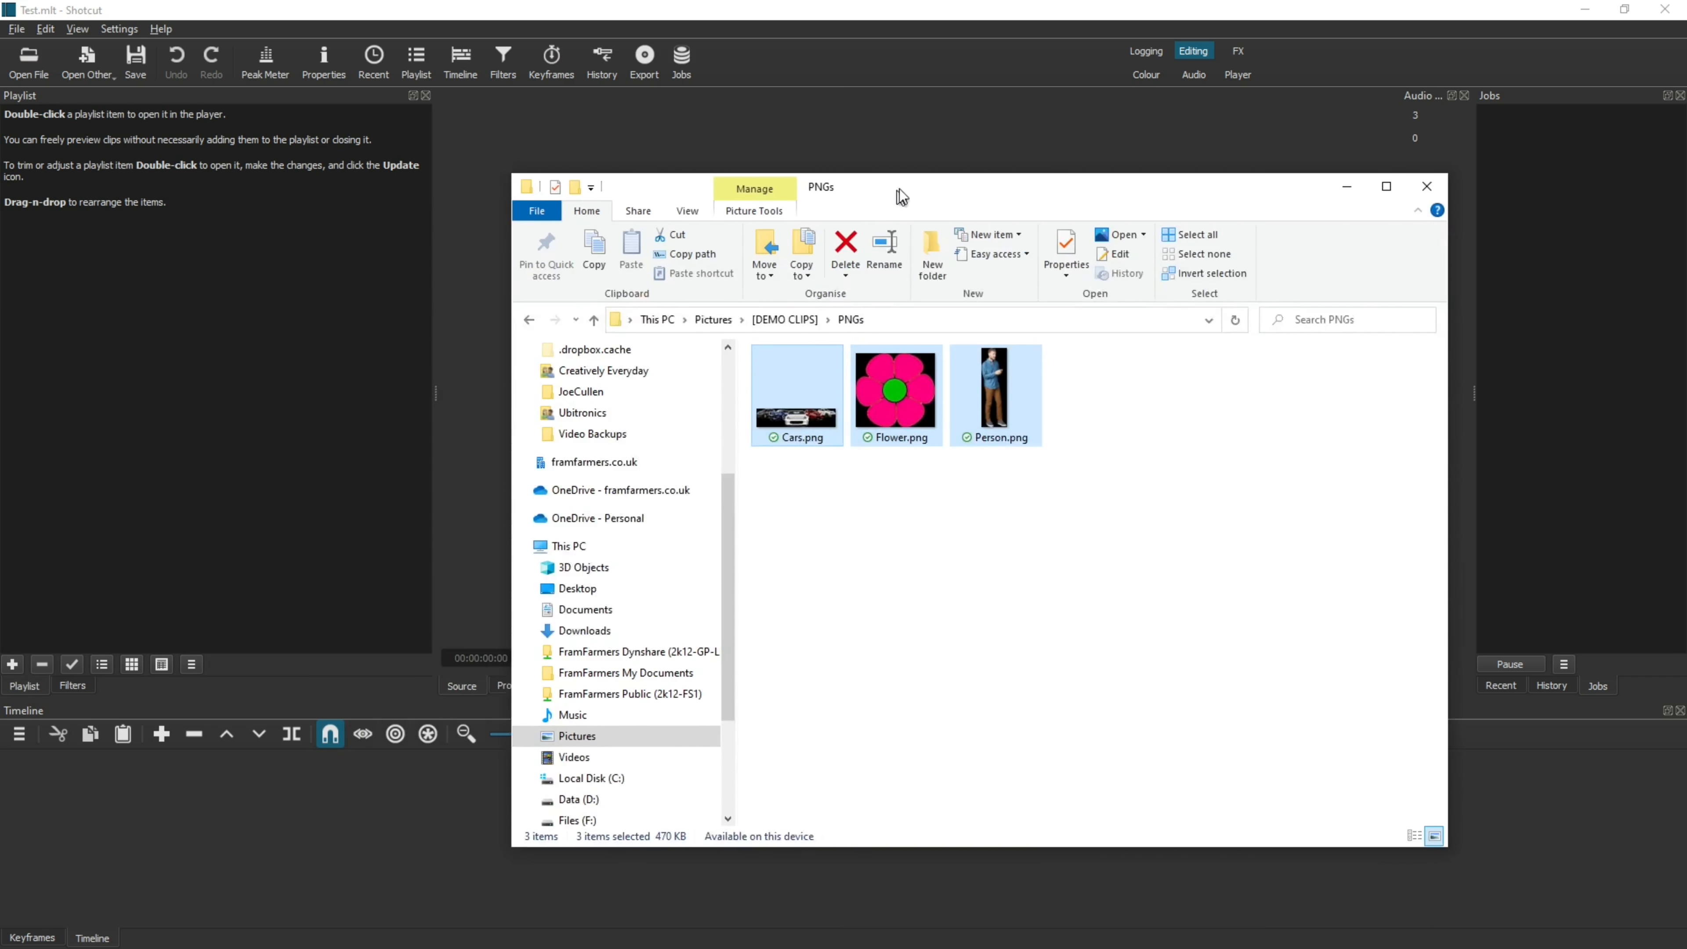
left_click_drag(899, 191, 852, 185)
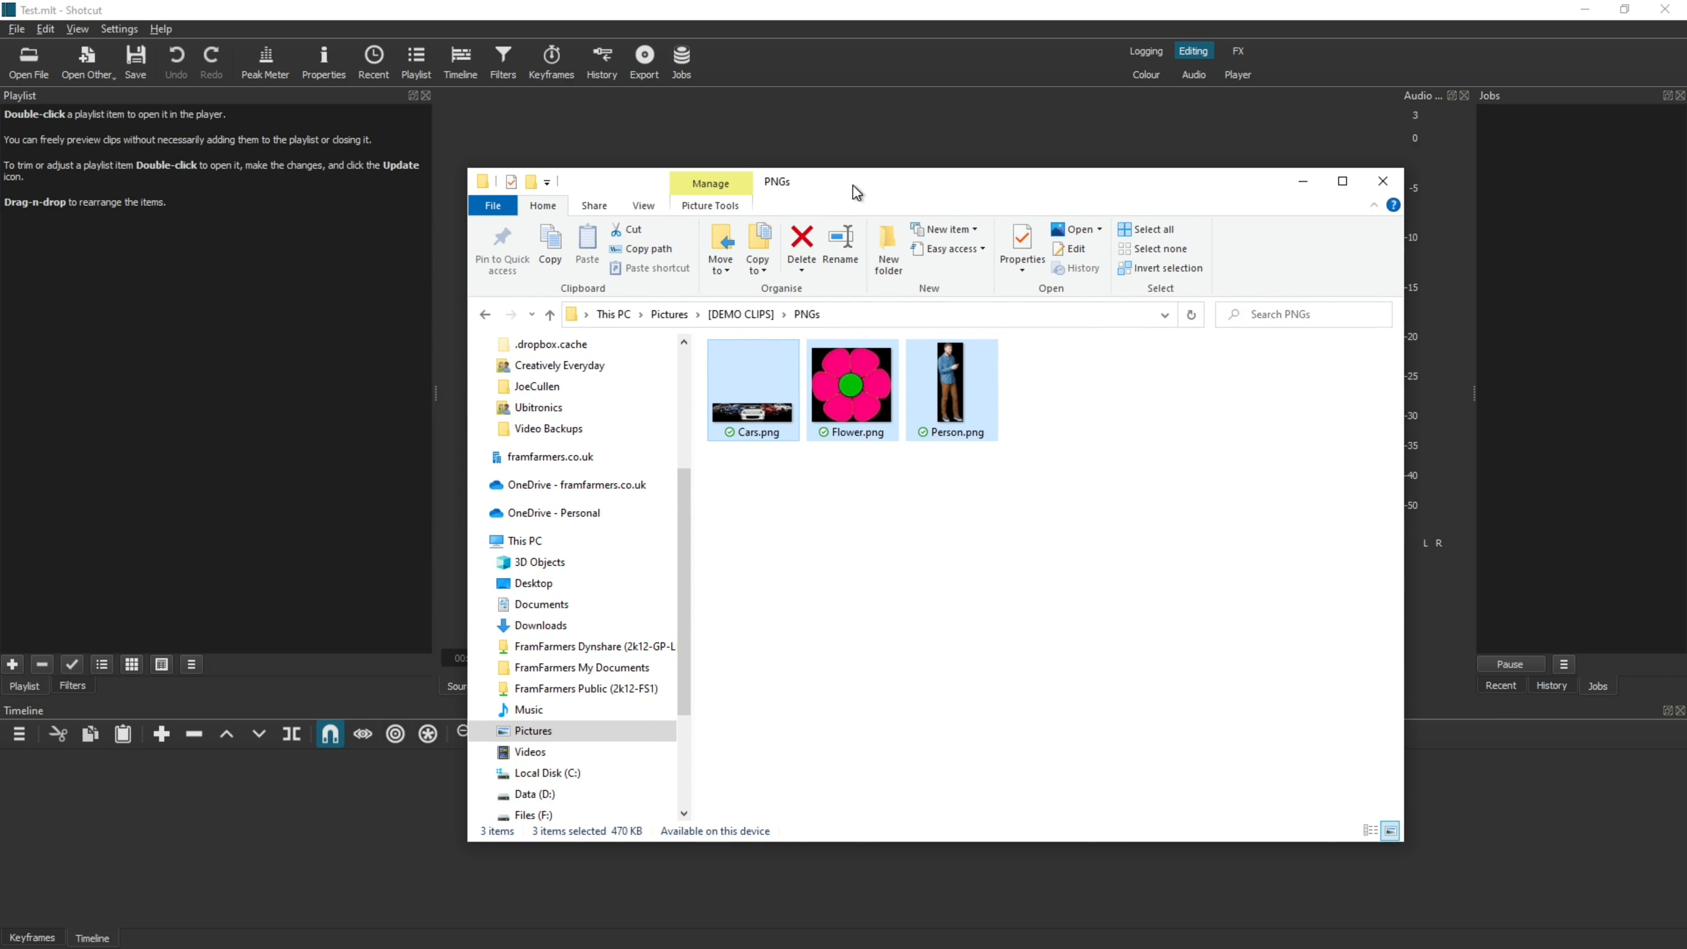
left_click(812, 530)
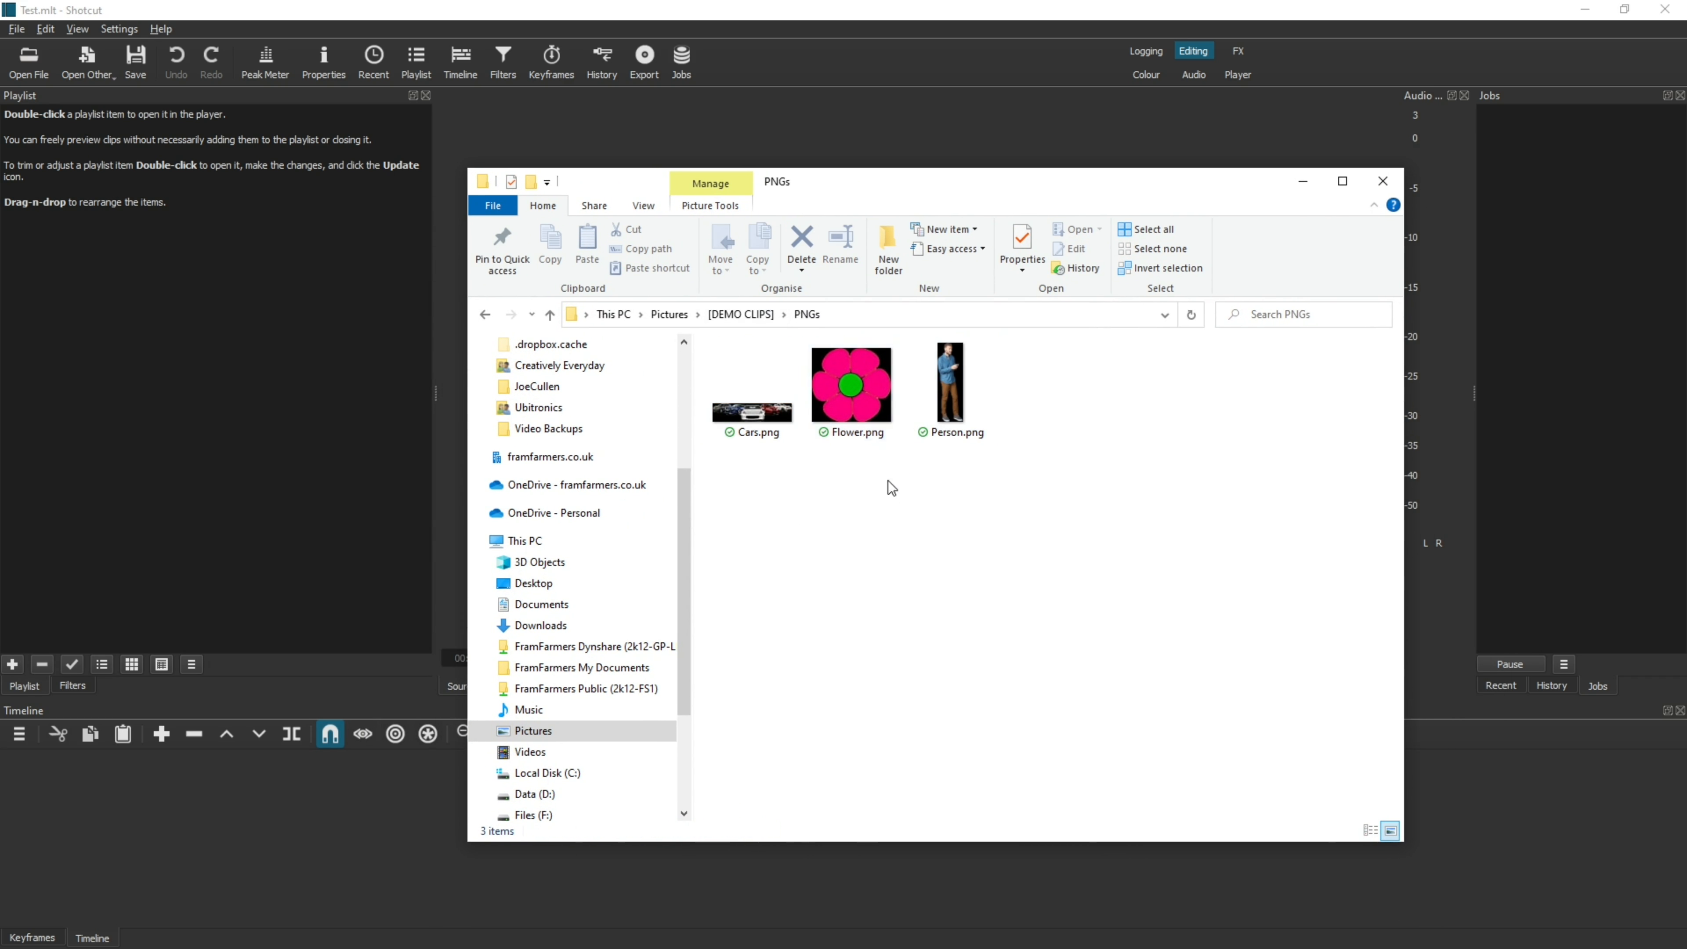
left_click(485, 313)
double_click(753, 372)
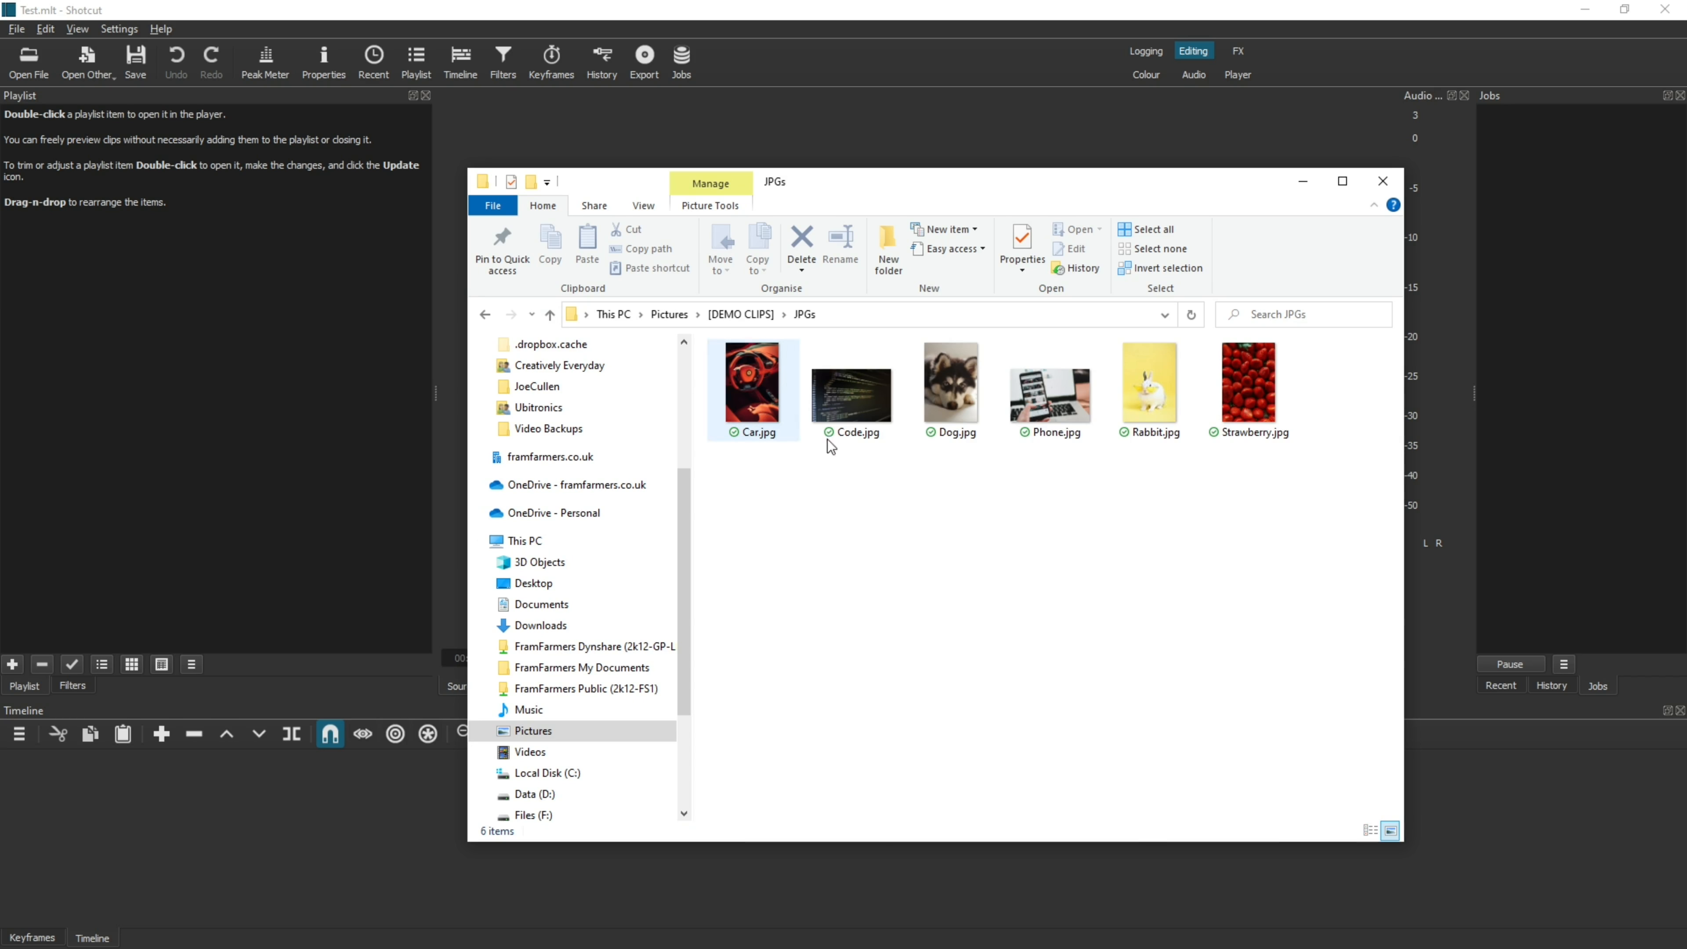
left_click_drag(772, 467, 181, 265)
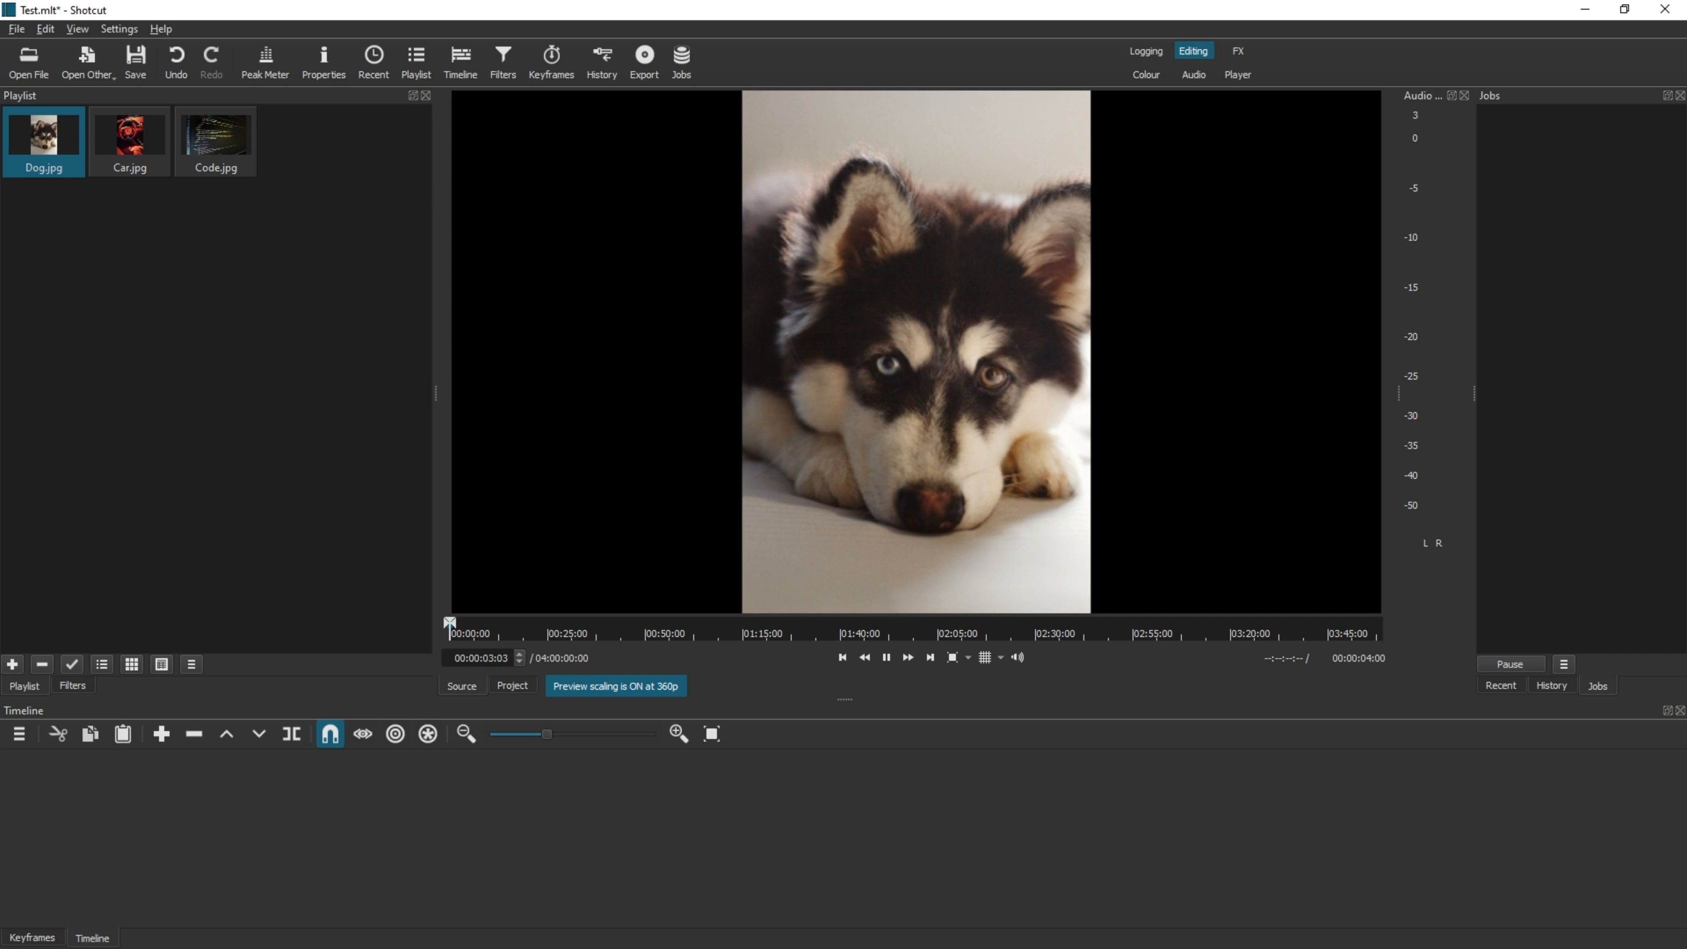
Import Cars.png, Flower.png and Person.png from the PNGs folder in File Explorer into the playlist.
key("alt+Tab")
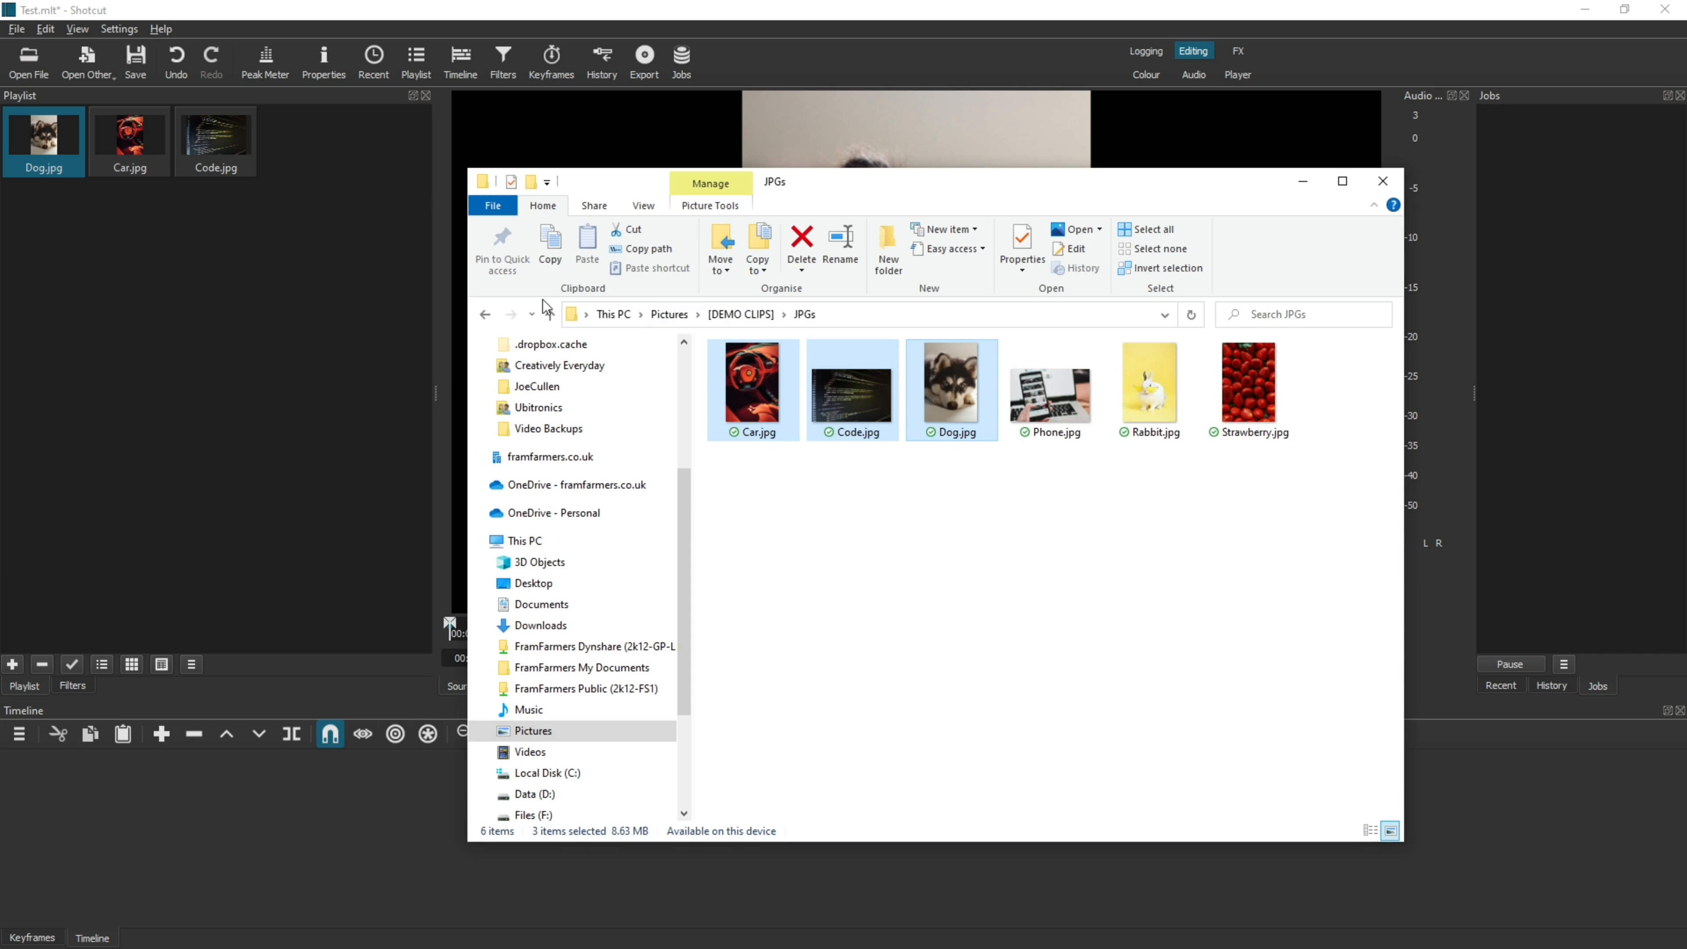
left_click(485, 315)
double_click(744, 392)
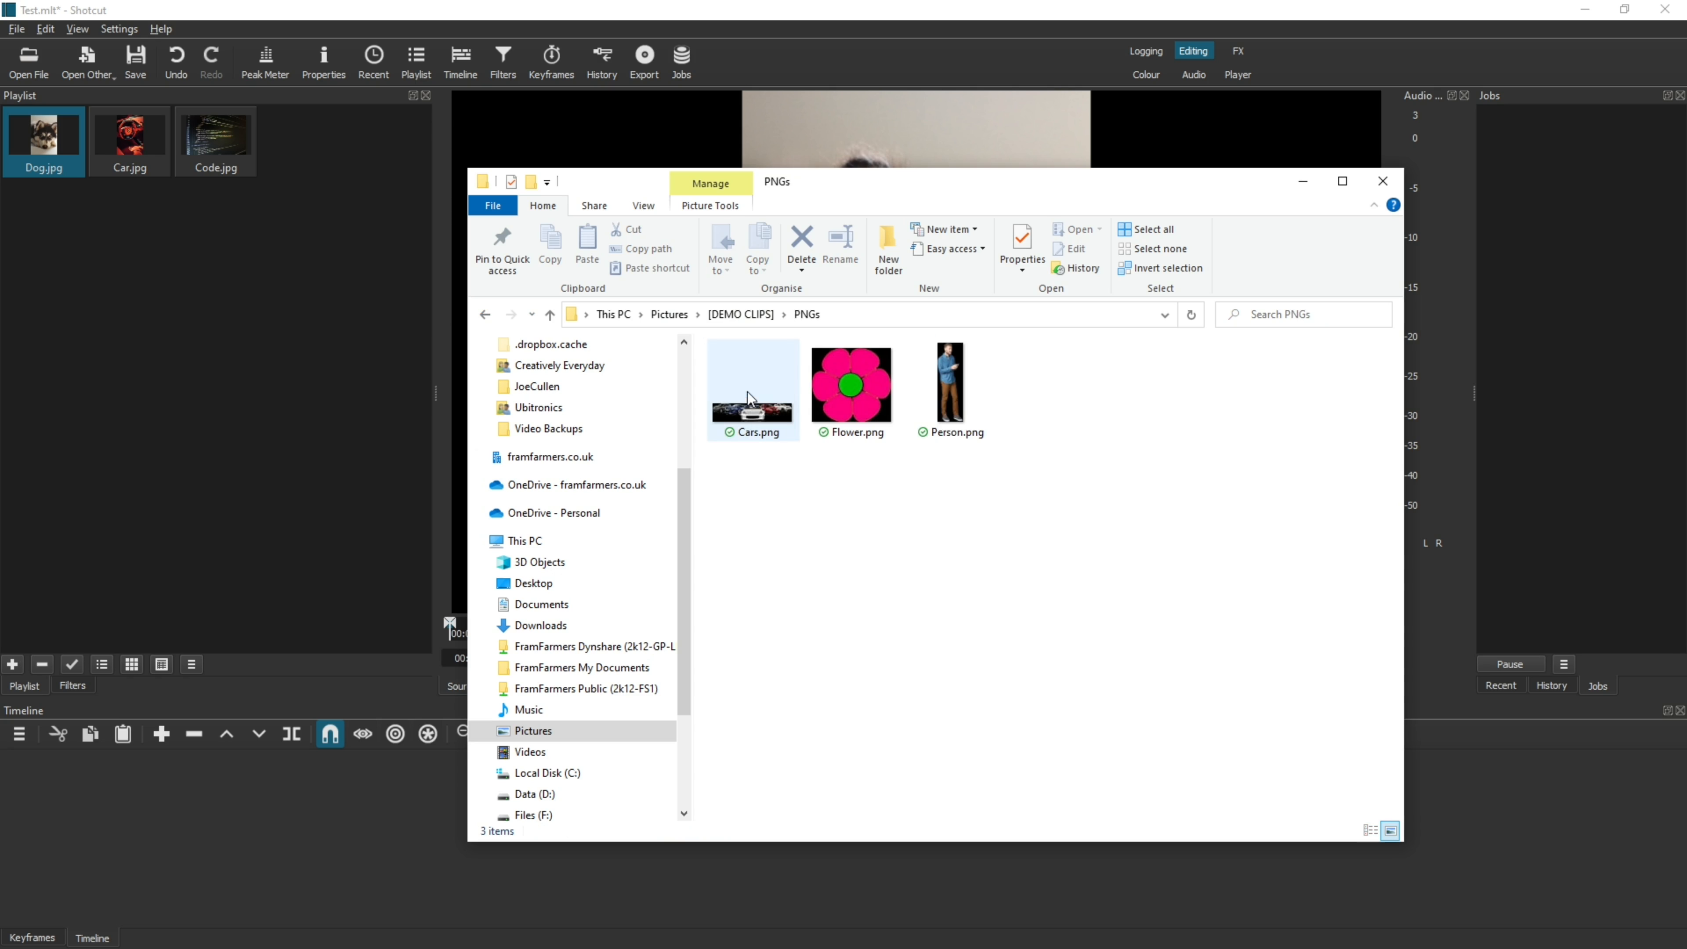
left_click_drag(975, 477, 711, 342)
left_click_drag(755, 413, 223, 317)
left_click(224, 319)
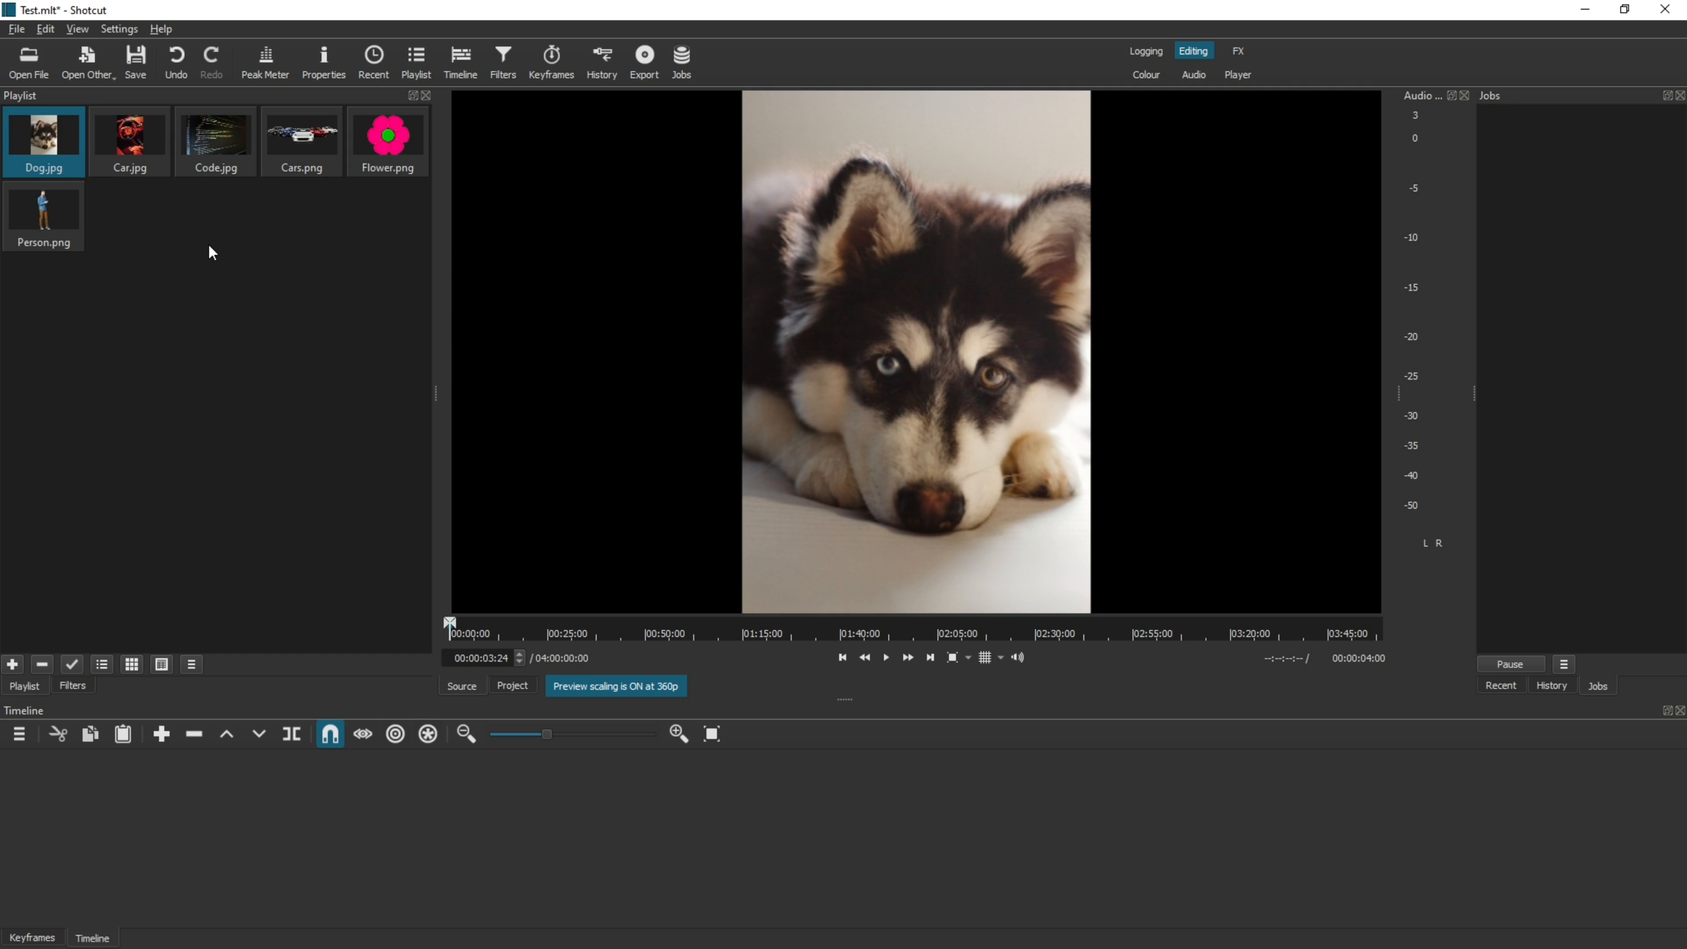
Add a video track to the timeline and import Bicycle.mp4 into the playlist from the [DEMO CLIPS] folder under Videos.
key("ctrl+i")
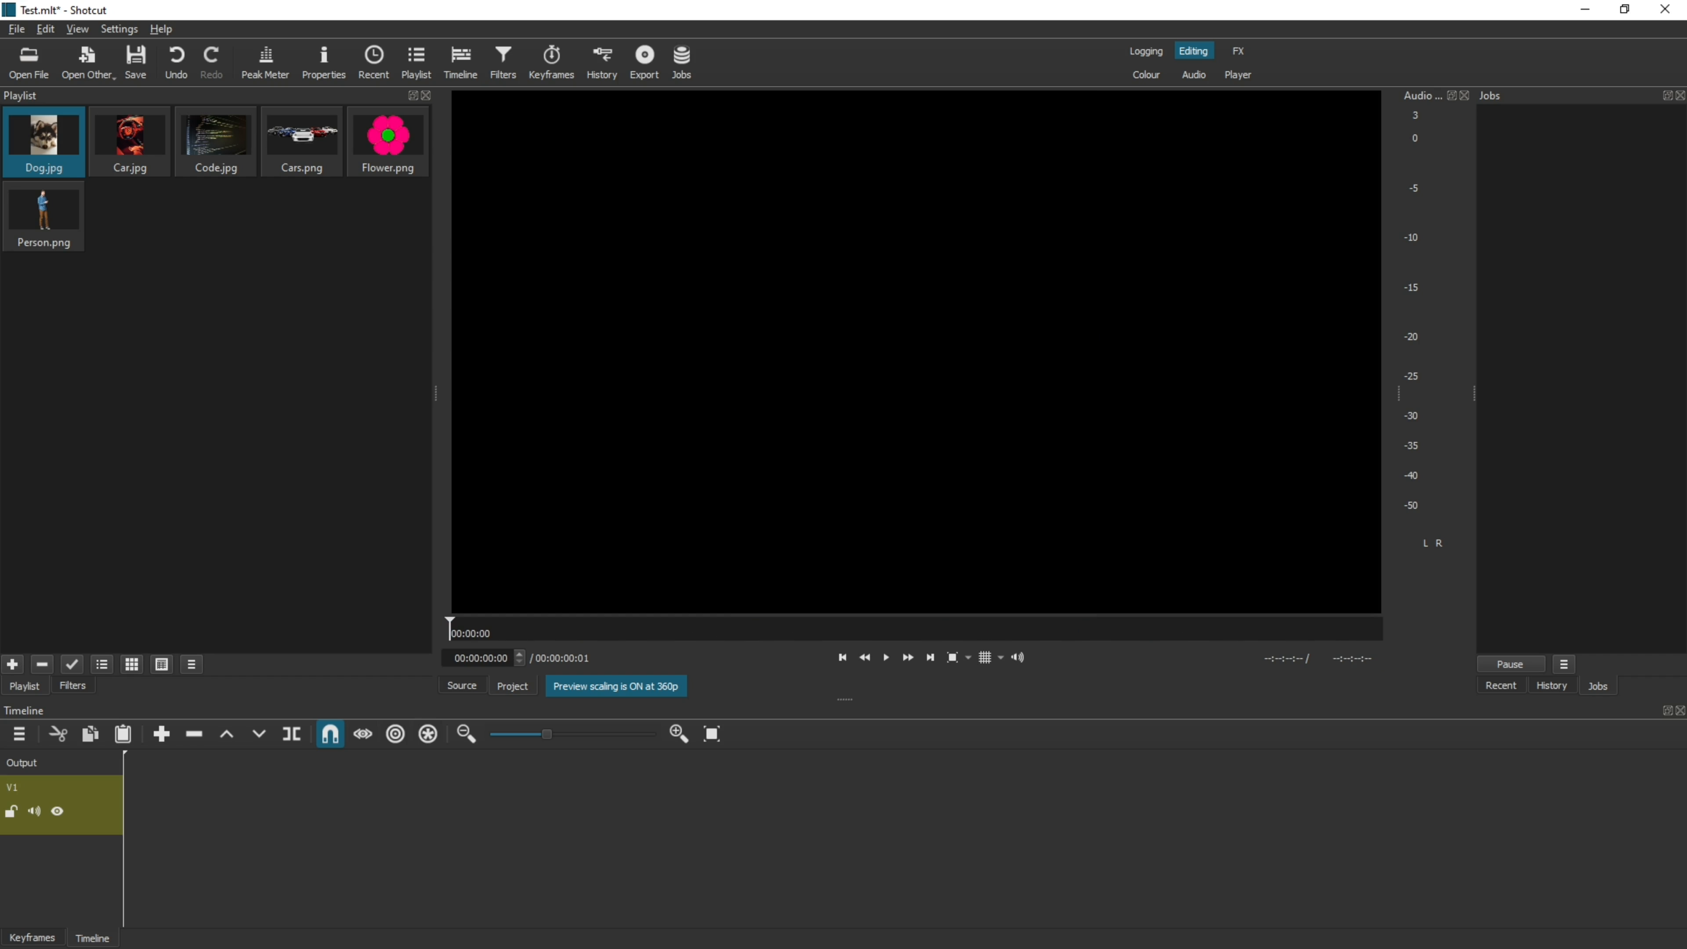
key("alt+Tab")
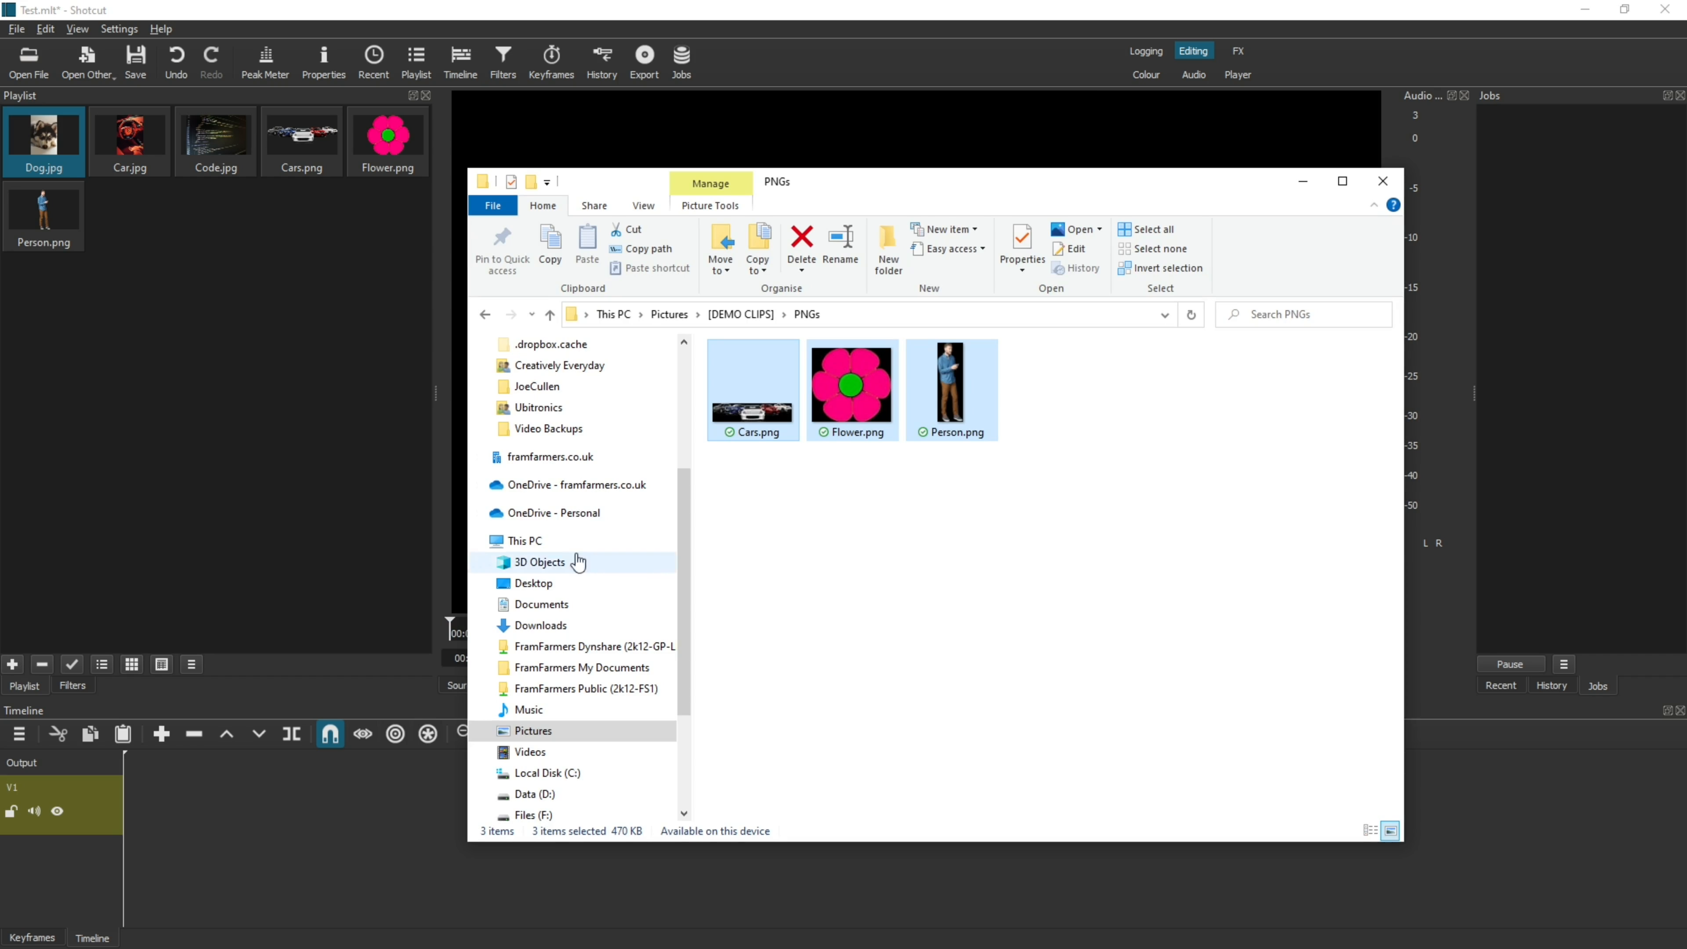
left_click(486, 314)
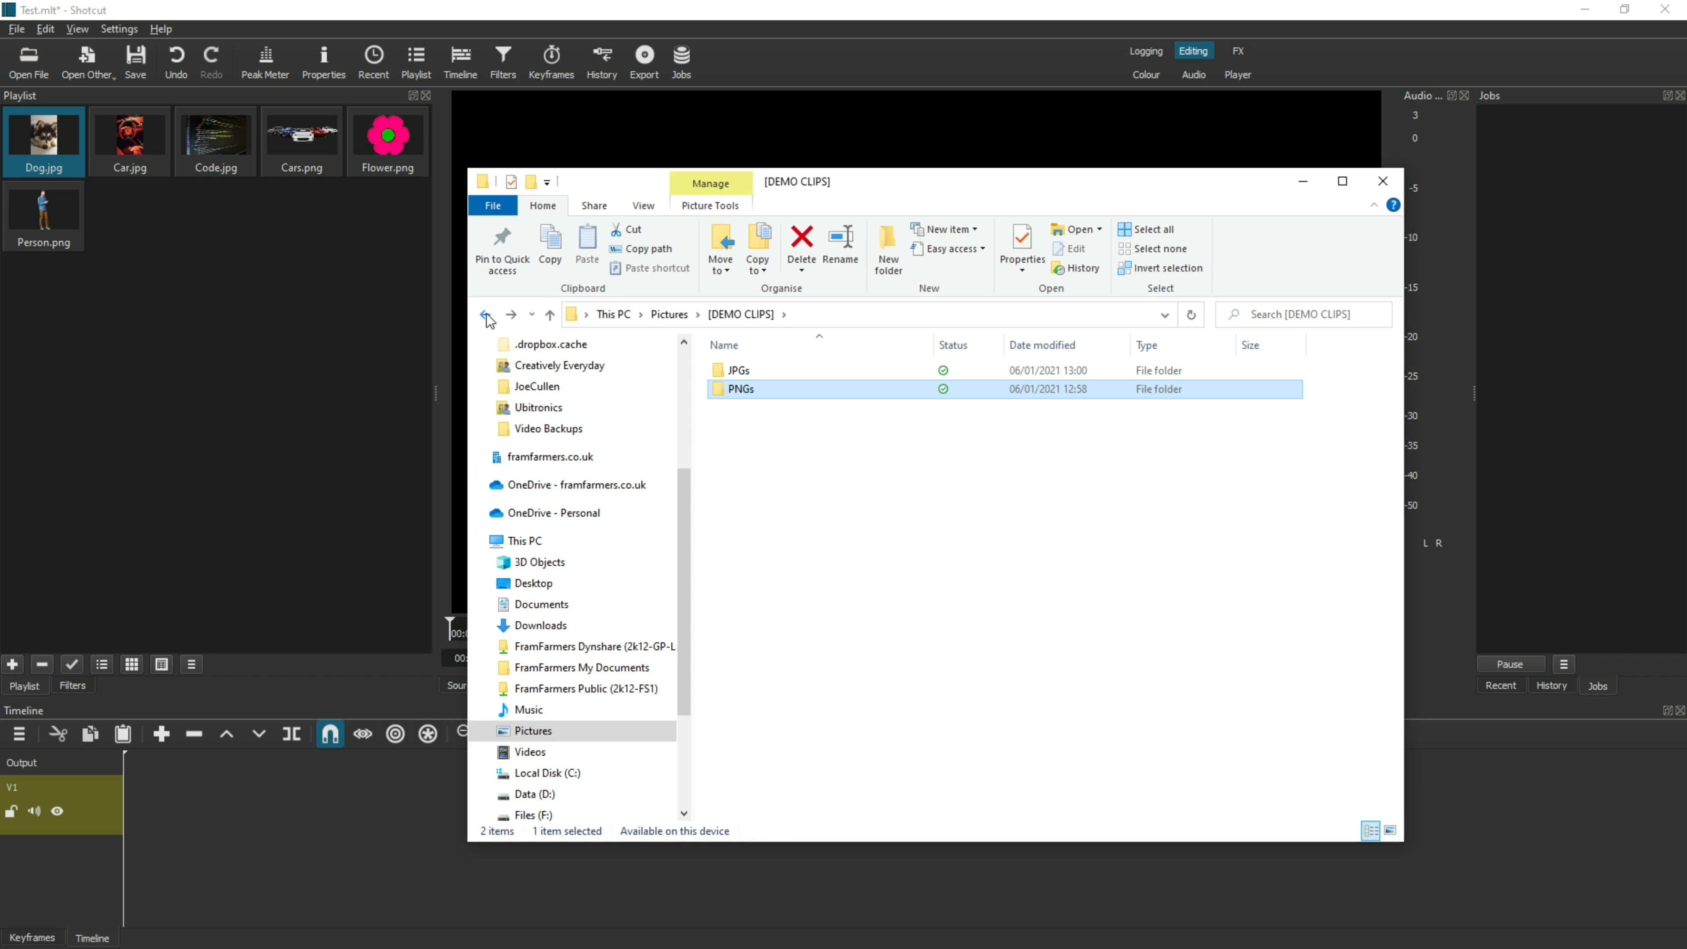
left_click(486, 315)
left_click(555, 756)
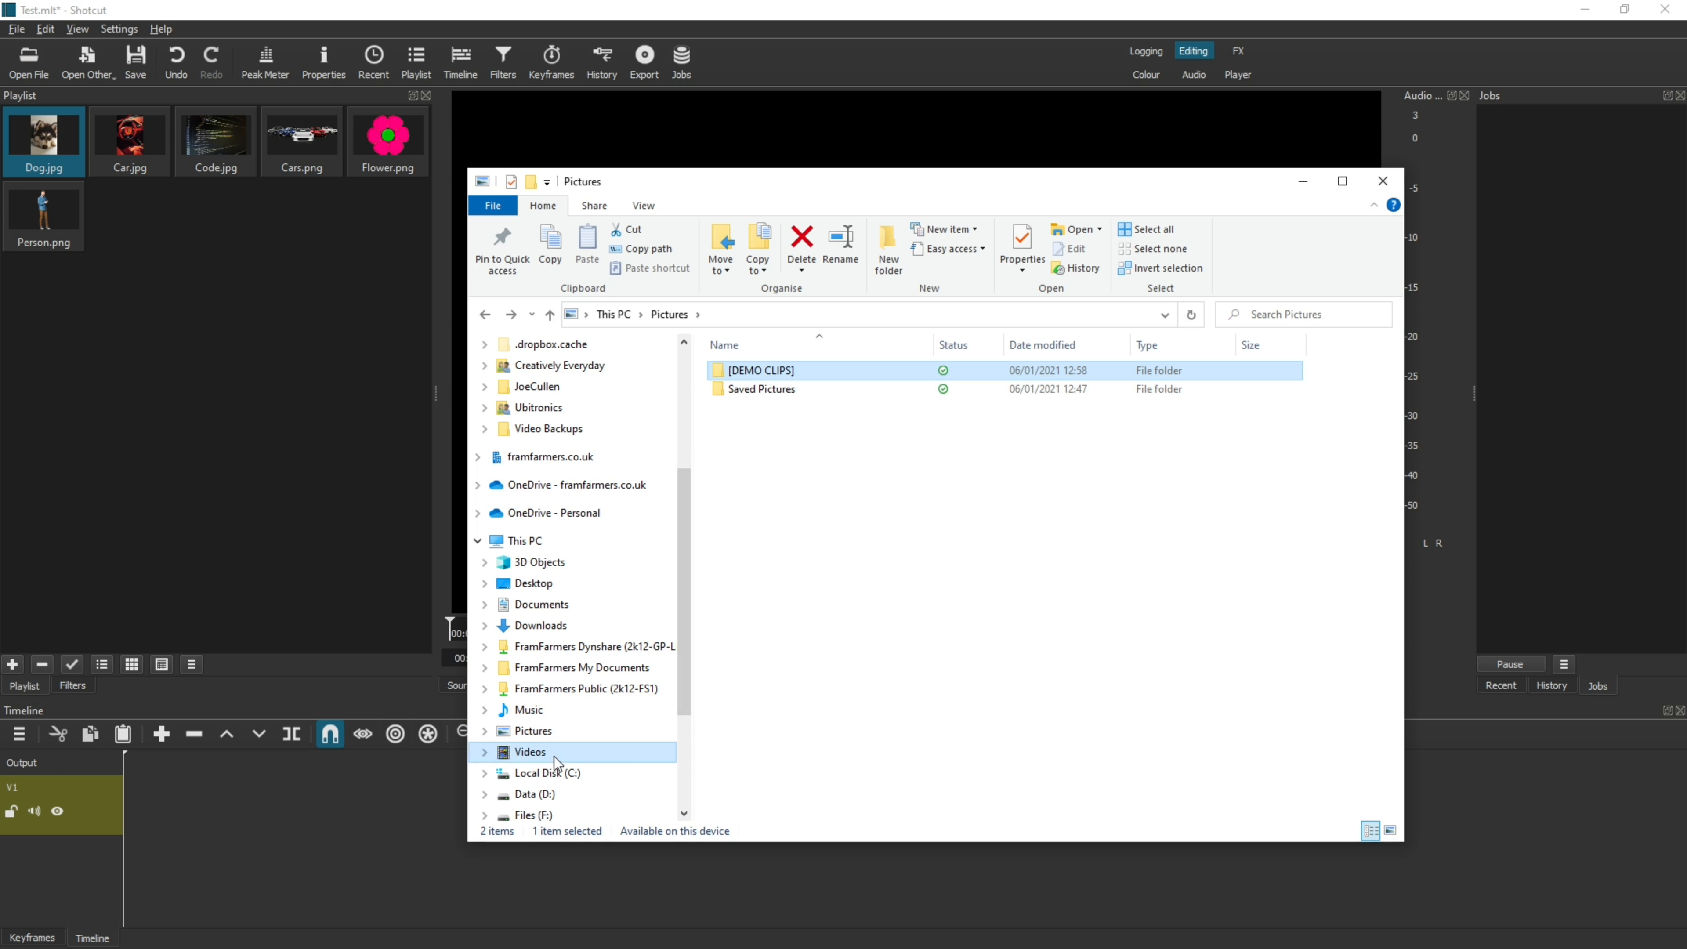
double_click(770, 405)
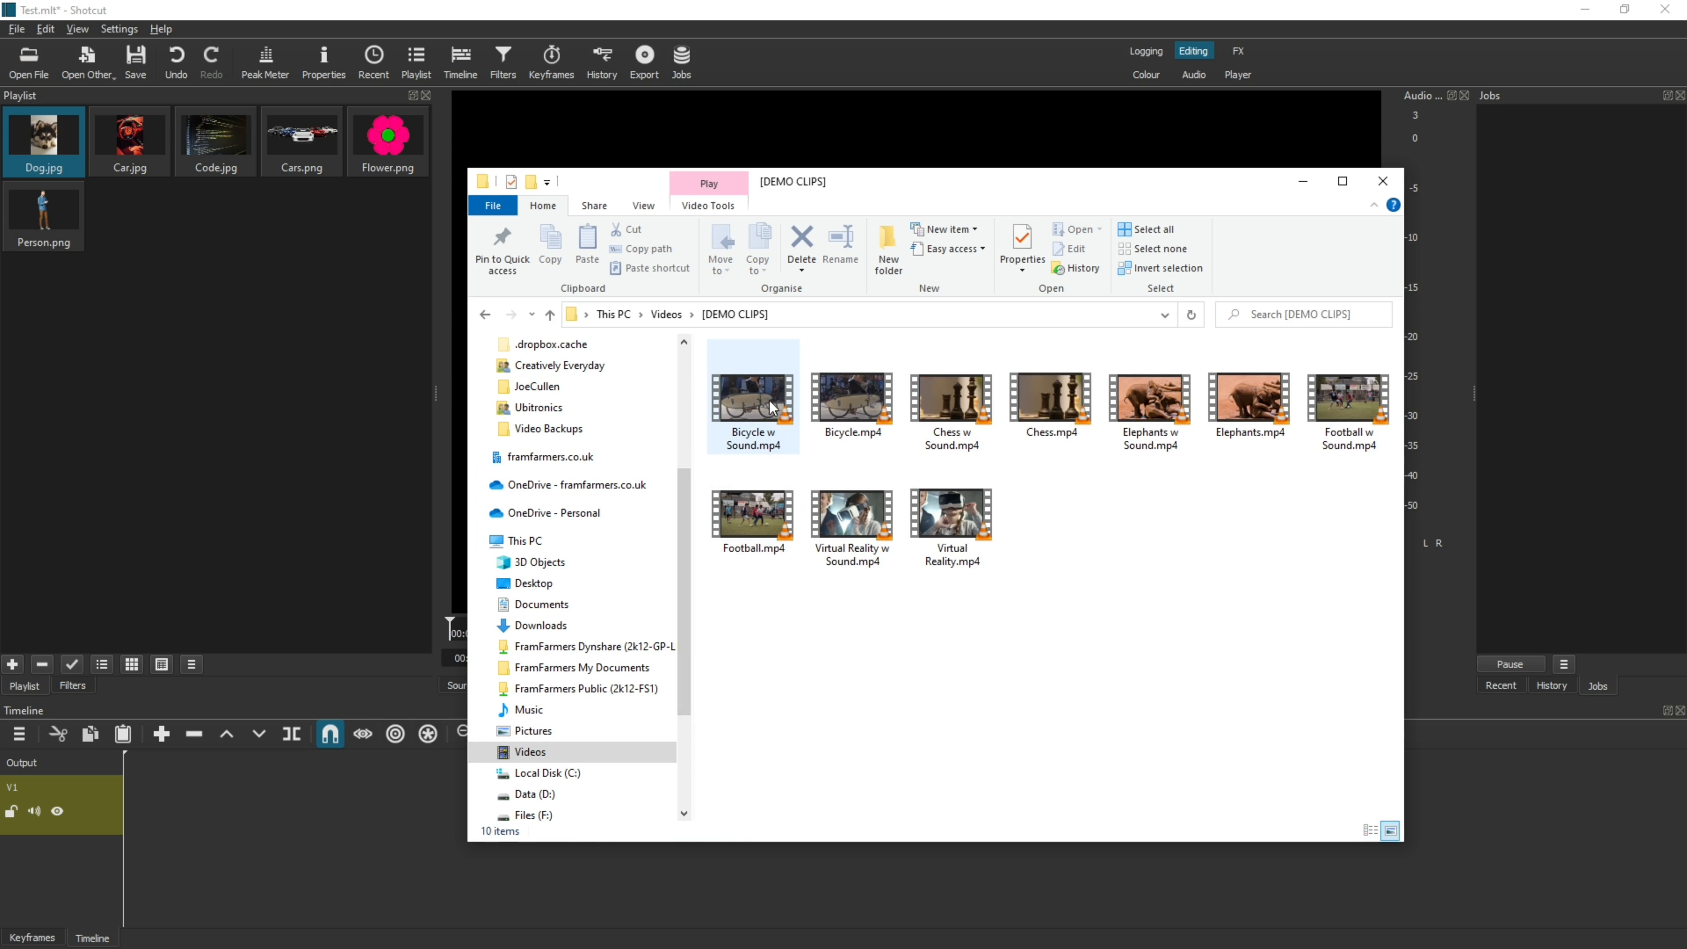
left_click_drag(853, 402, 222, 328)
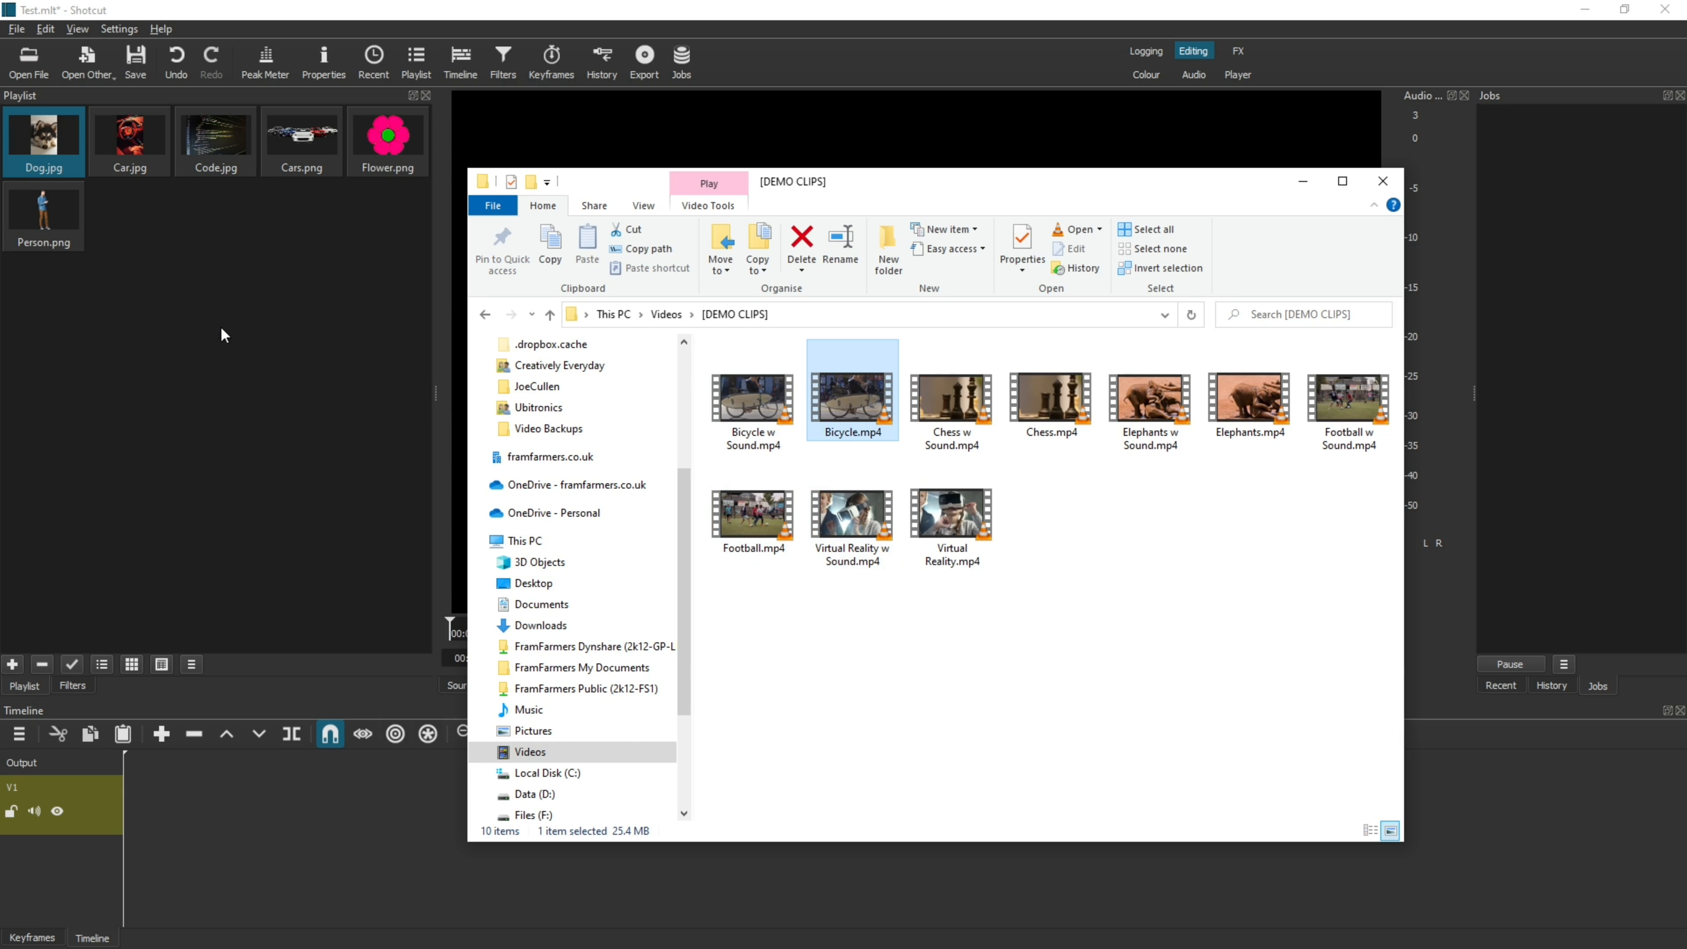
left_click(226, 320)
Place Bicycle.mp4 at the start of track V1 and briefly play it.
left_click(149, 218)
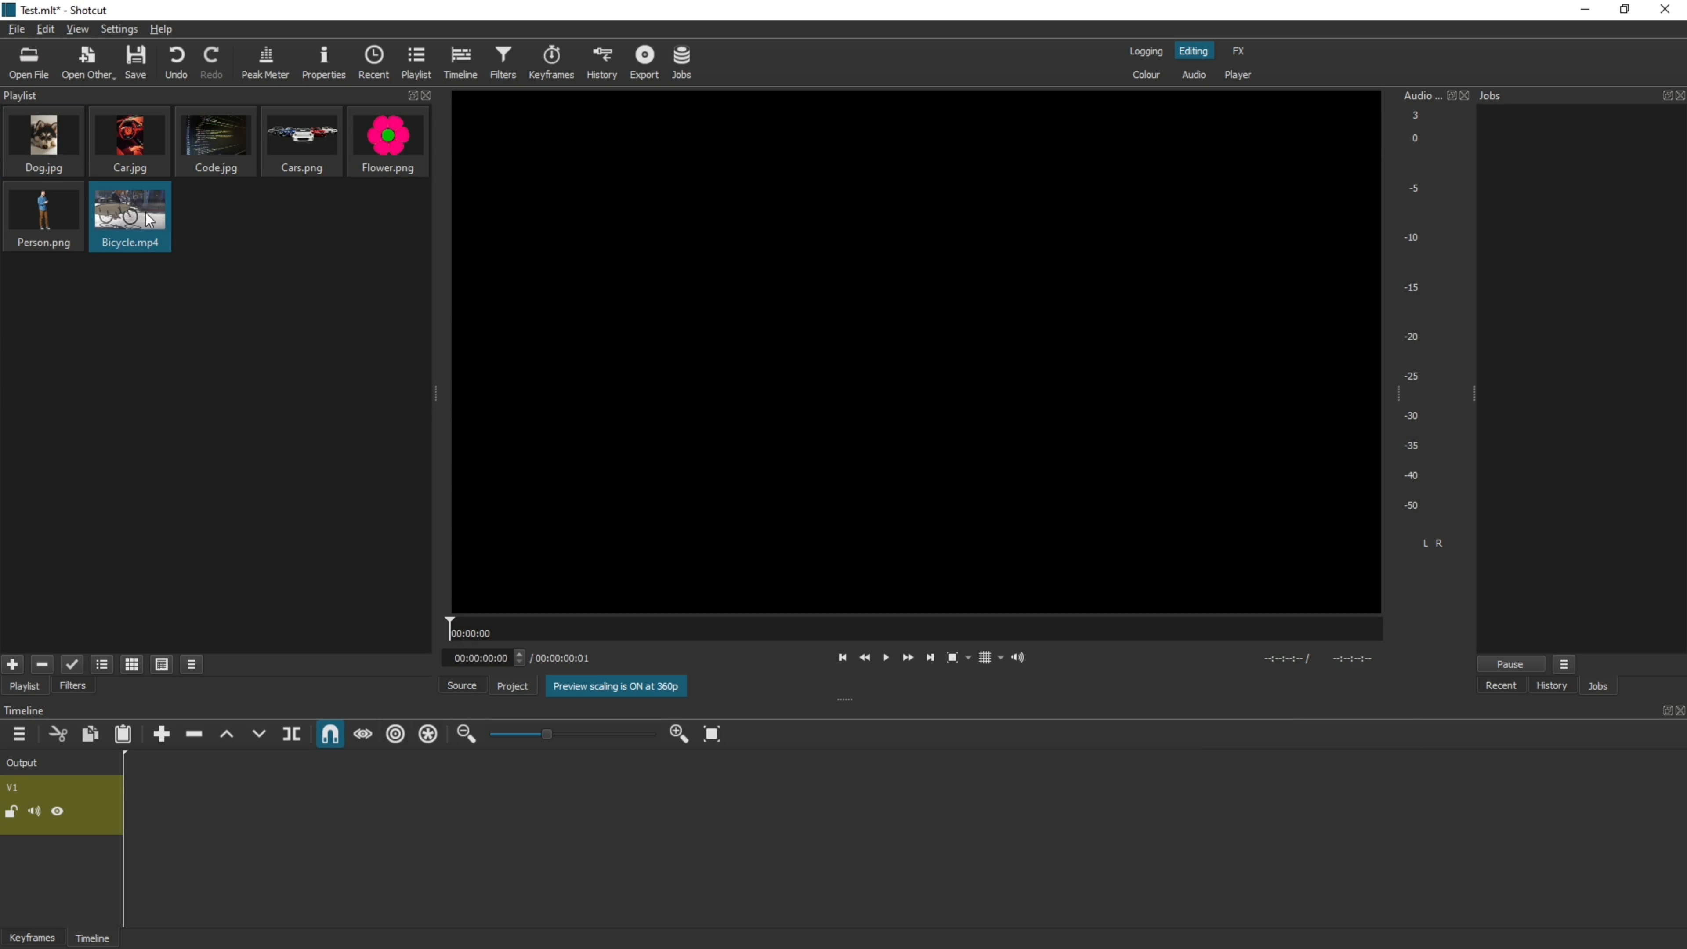
left_click_drag(149, 218, 189, 823)
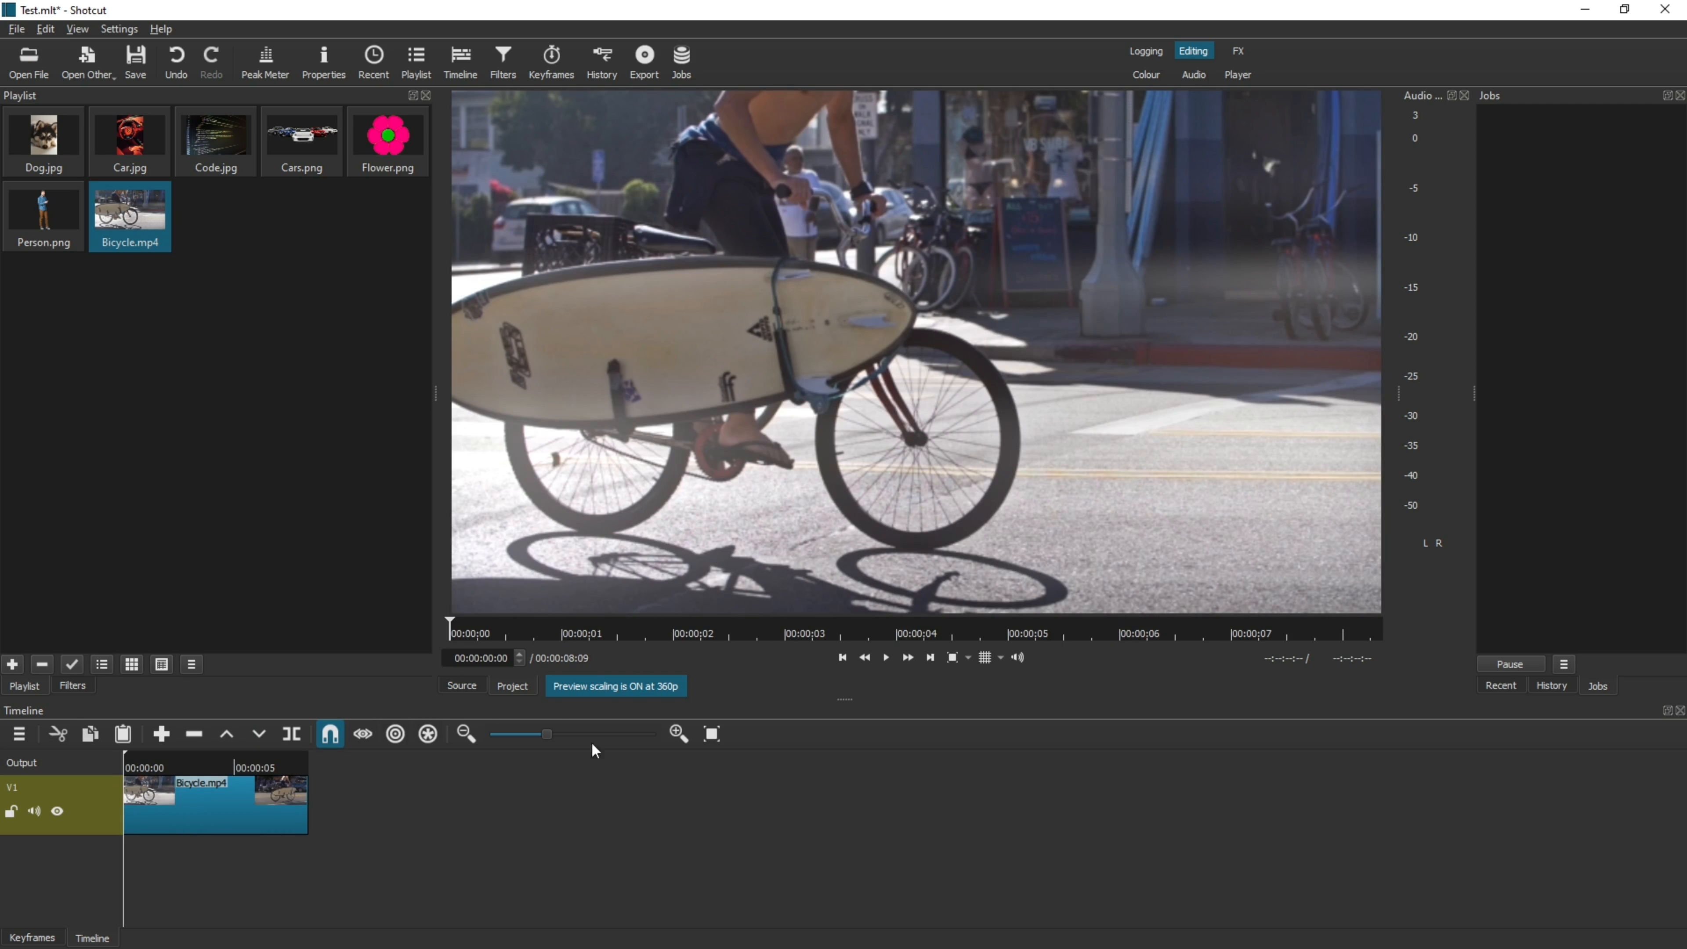
left_click(885, 657)
left_click(885, 658)
right_click(78, 791)
mouse_move(159, 802)
left_click(44, 854)
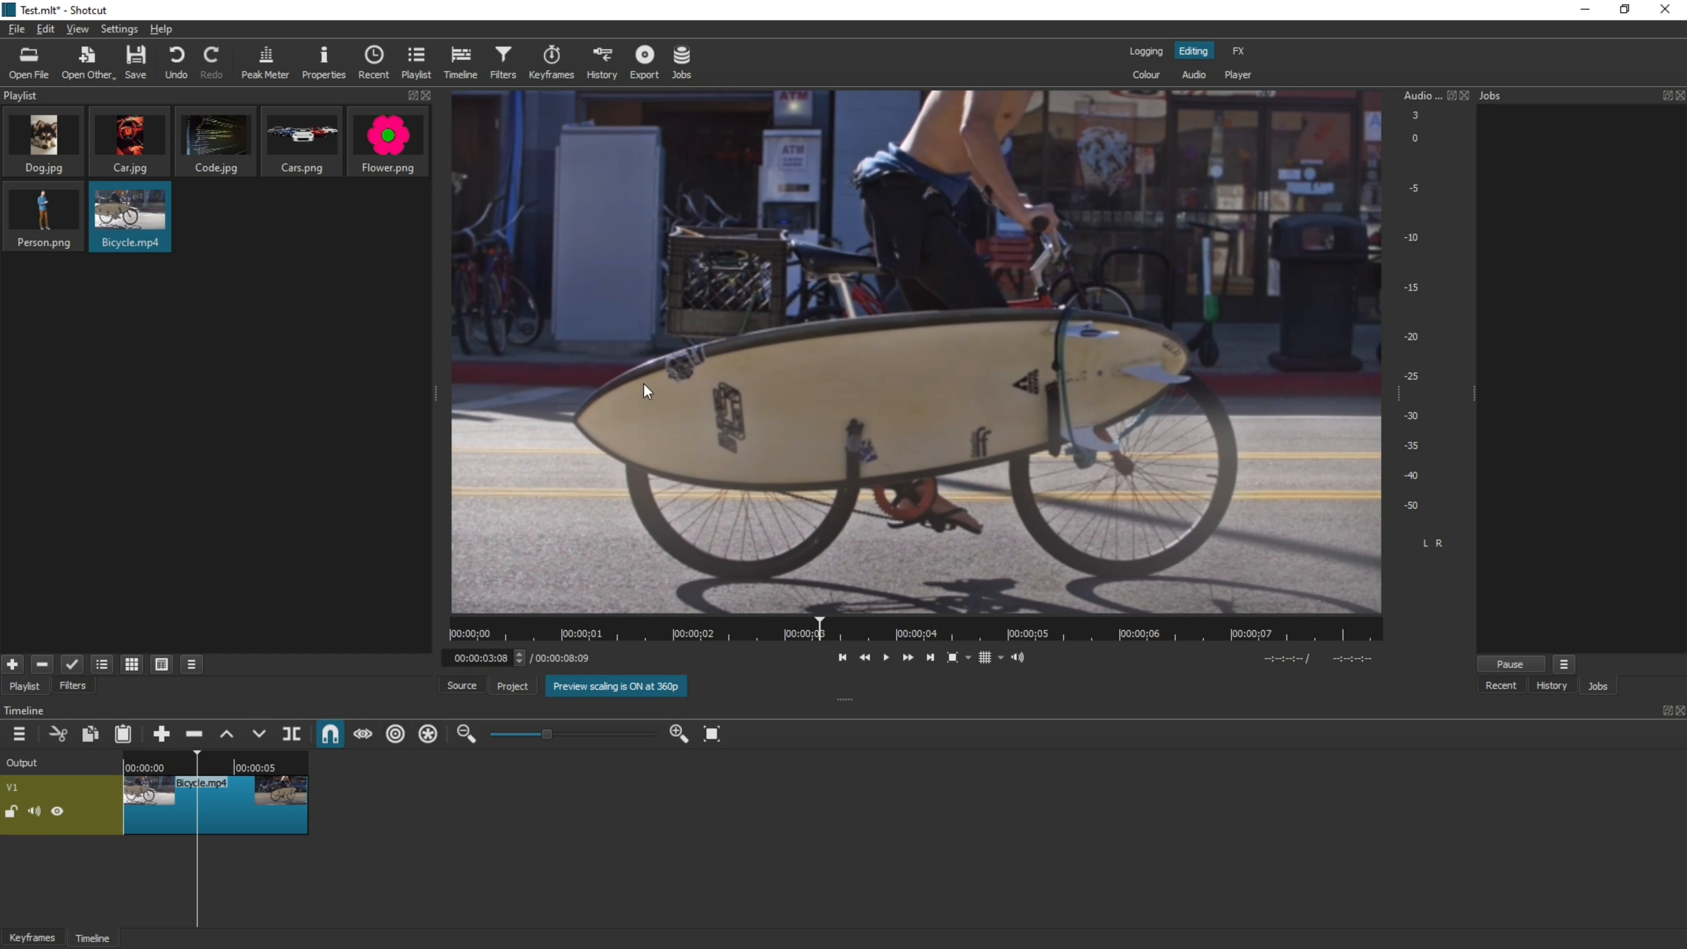
Add a second video track, V2, above the bicycle clip's track.
right_click(83, 855)
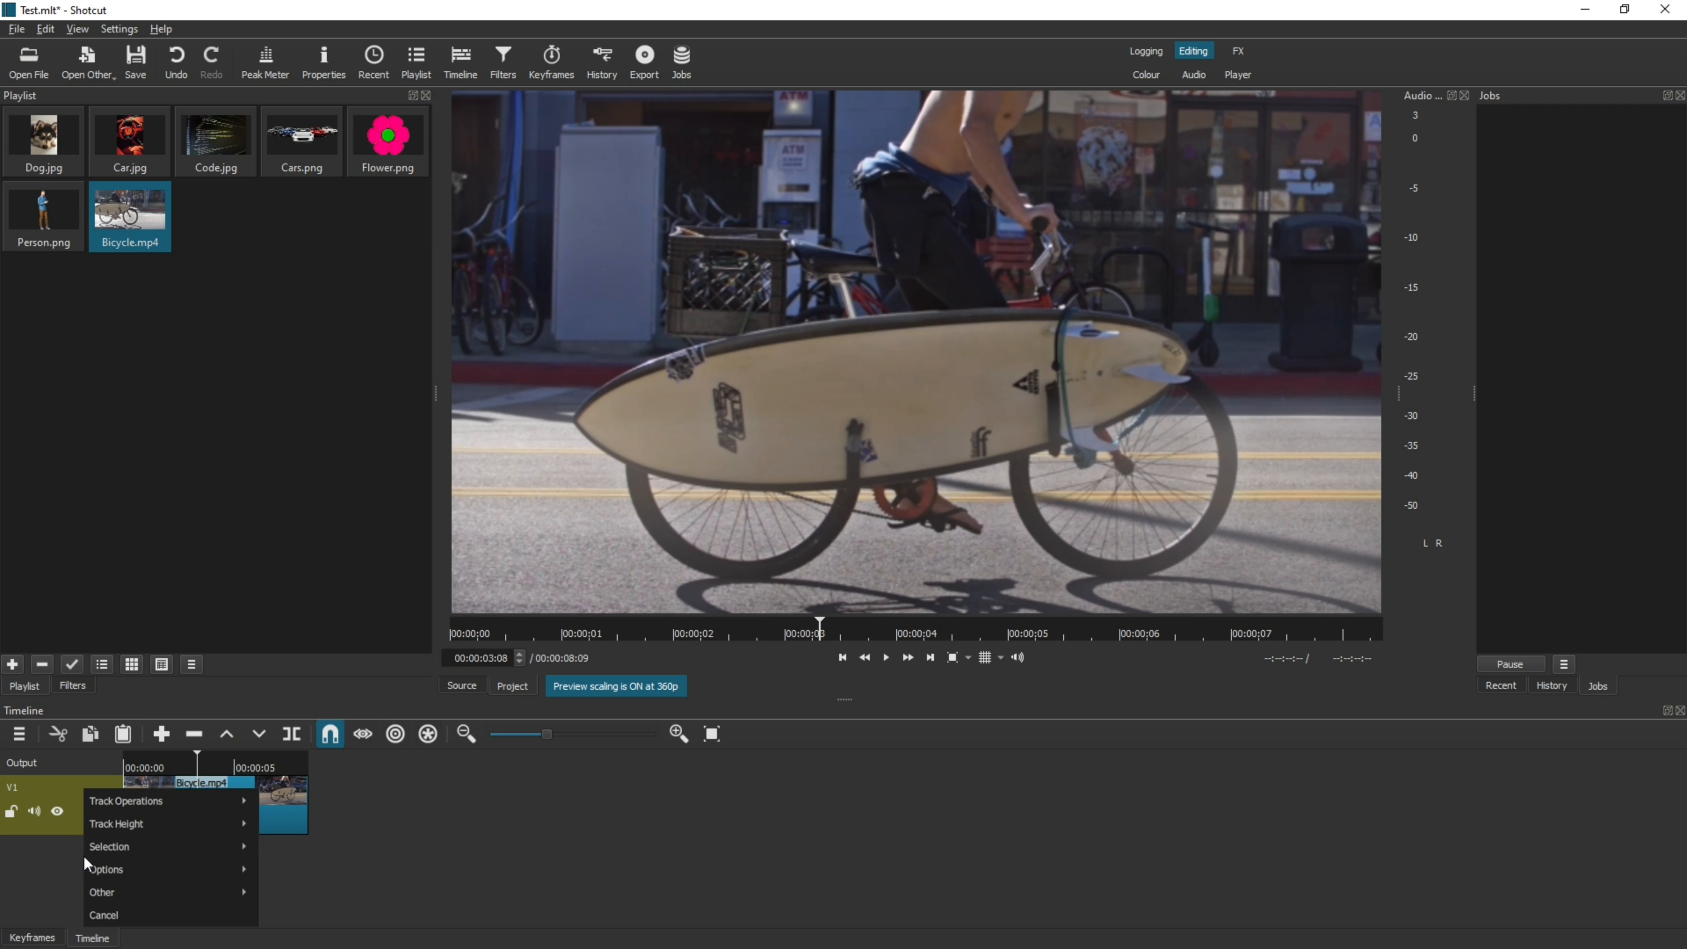
mouse_move(177, 806)
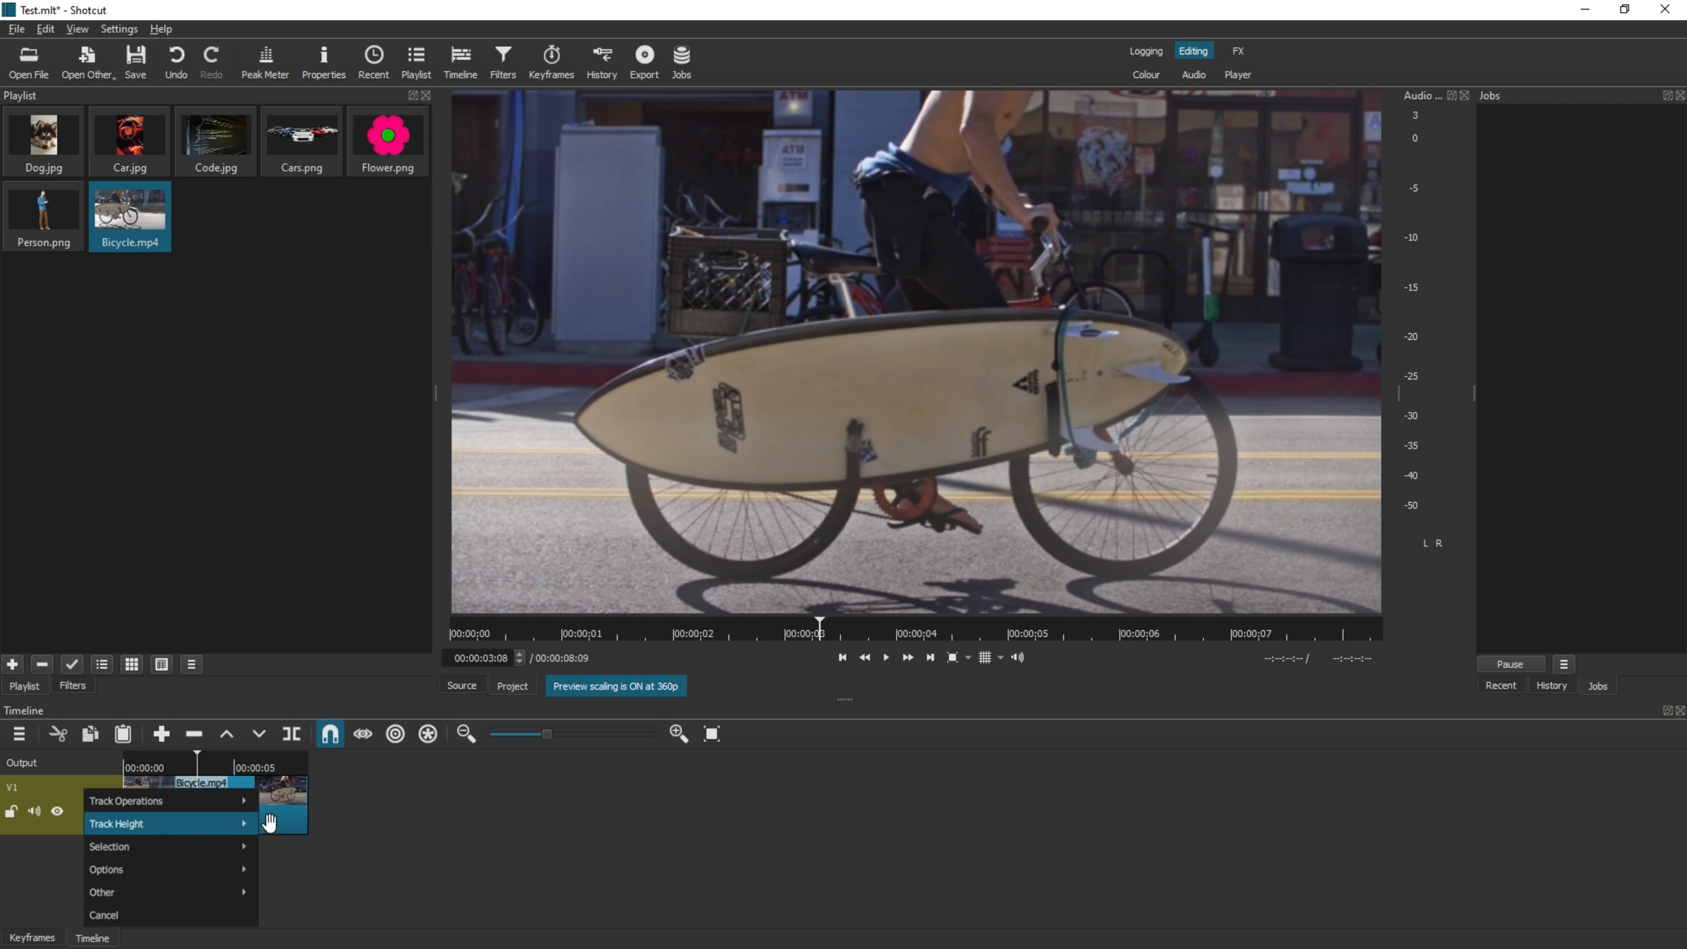
left_click(320, 834)
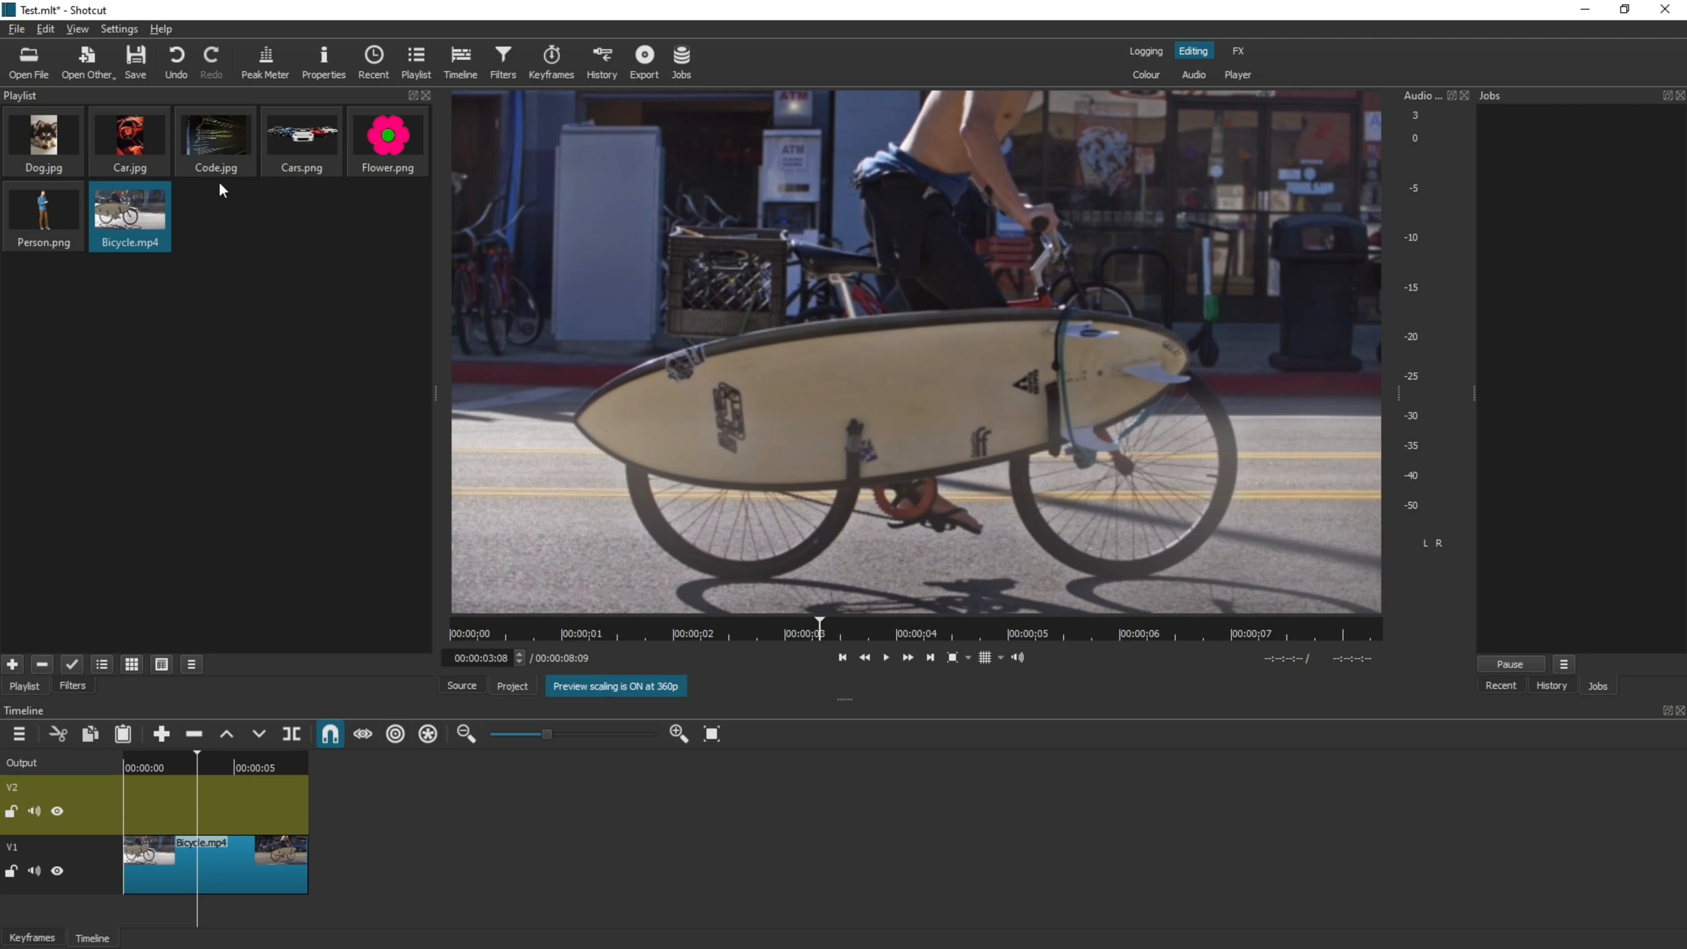
Place Dog.jpg on track V2 above the bicycle clip, extend it at both ends and preview the overlay.
left_click(50, 153)
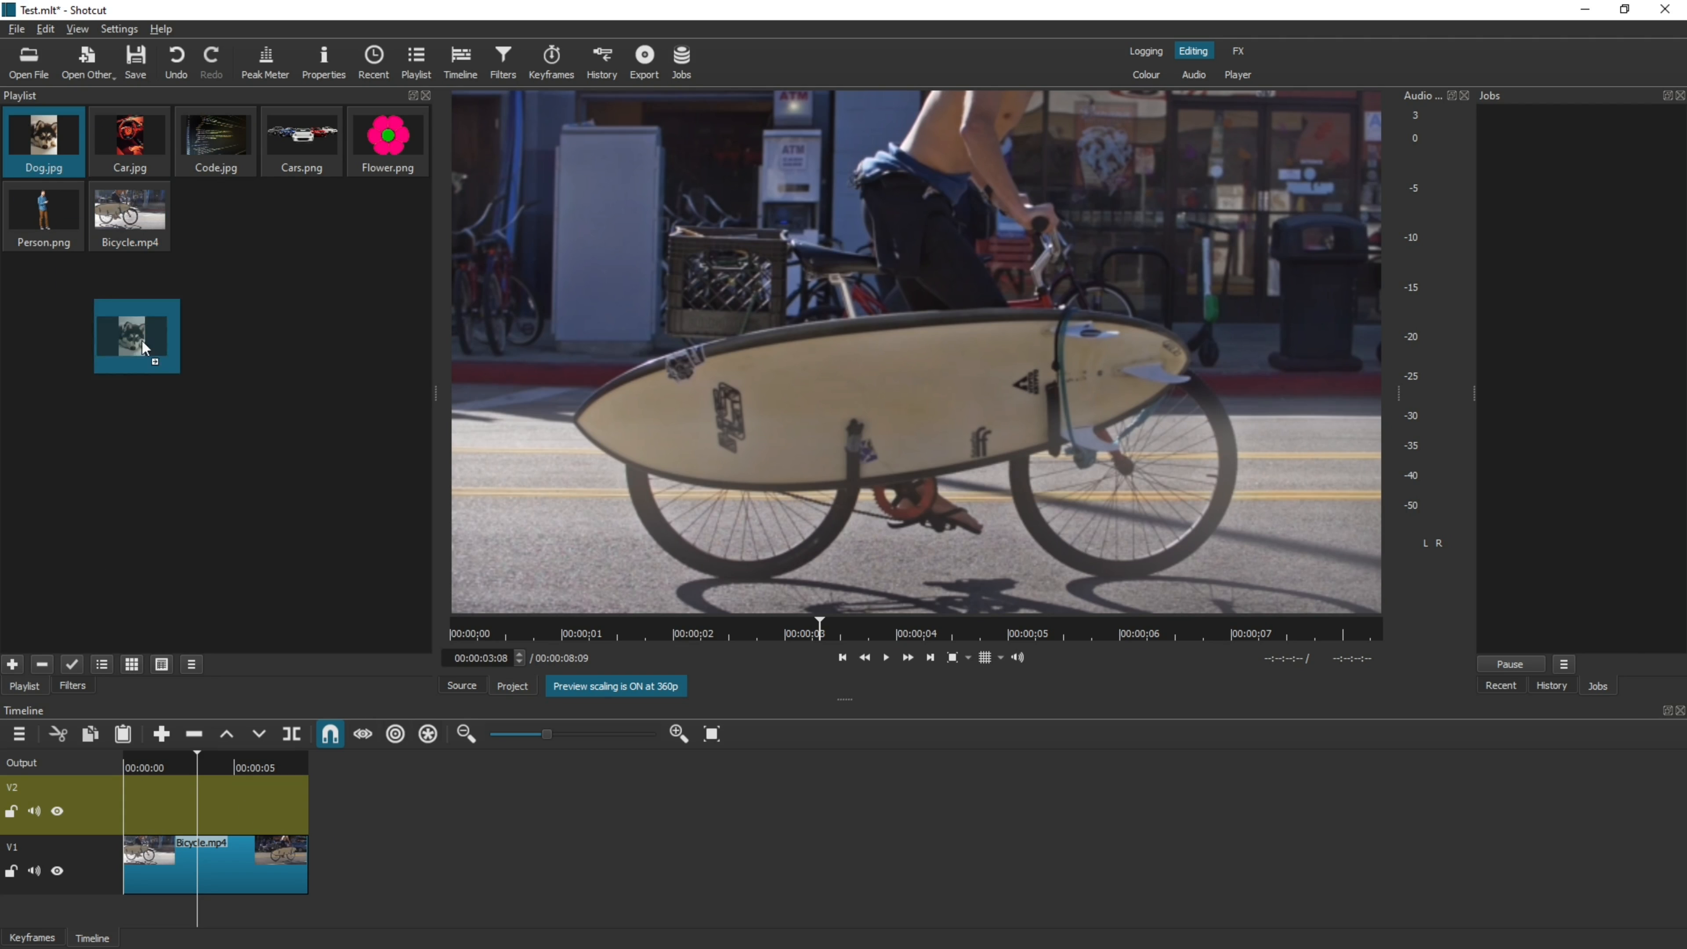
left_click_drag(169, 765, 170, 796)
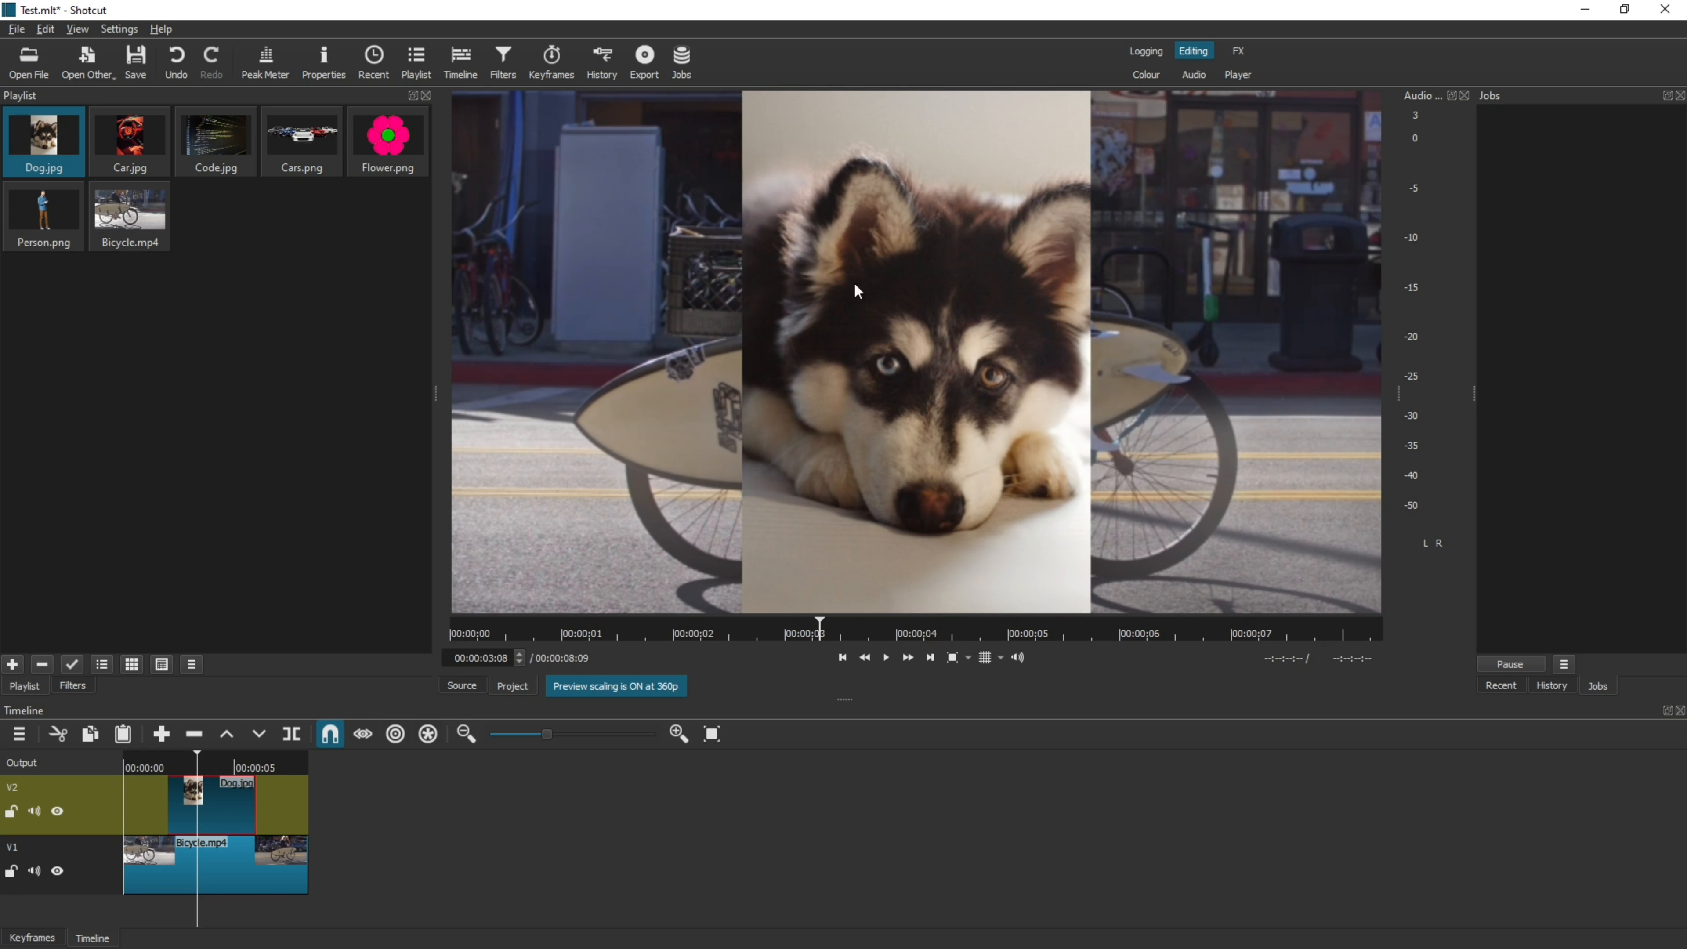
mouse_move(238, 806)
left_mouse_down()
mouse_move(273, 805)
mouse_move(203, 811)
mouse_move(299, 822)
mouse_move(167, 807)
mouse_move(267, 817)
left_mouse_up()
left_click(128, 777)
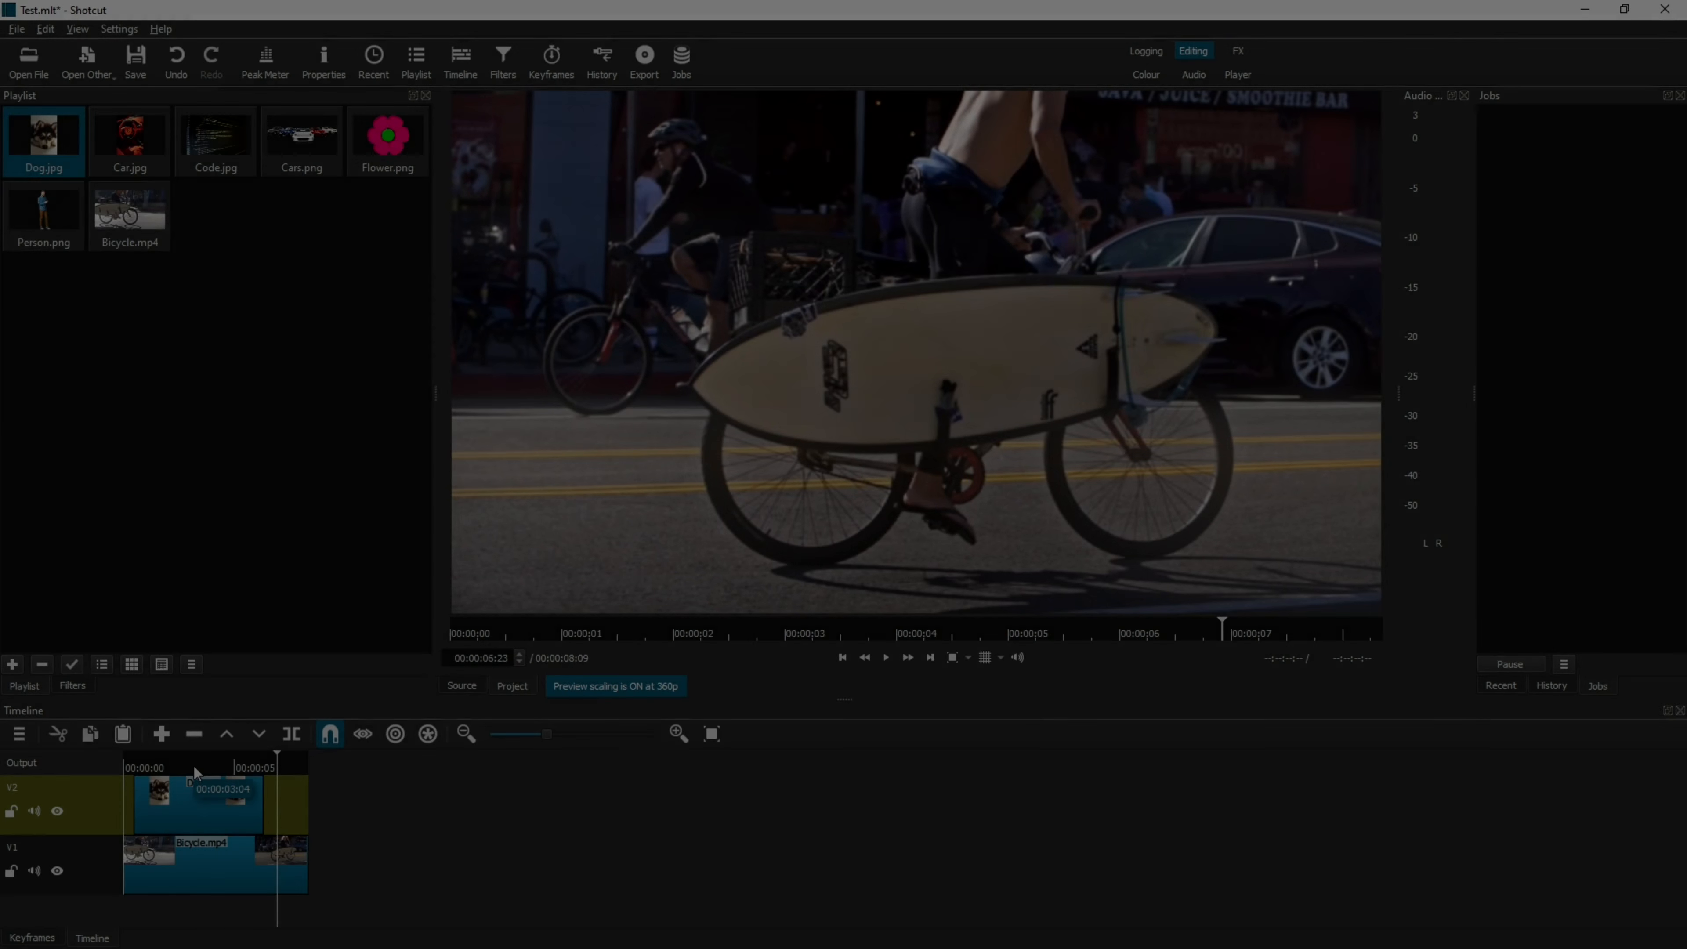
left_click(194, 766)
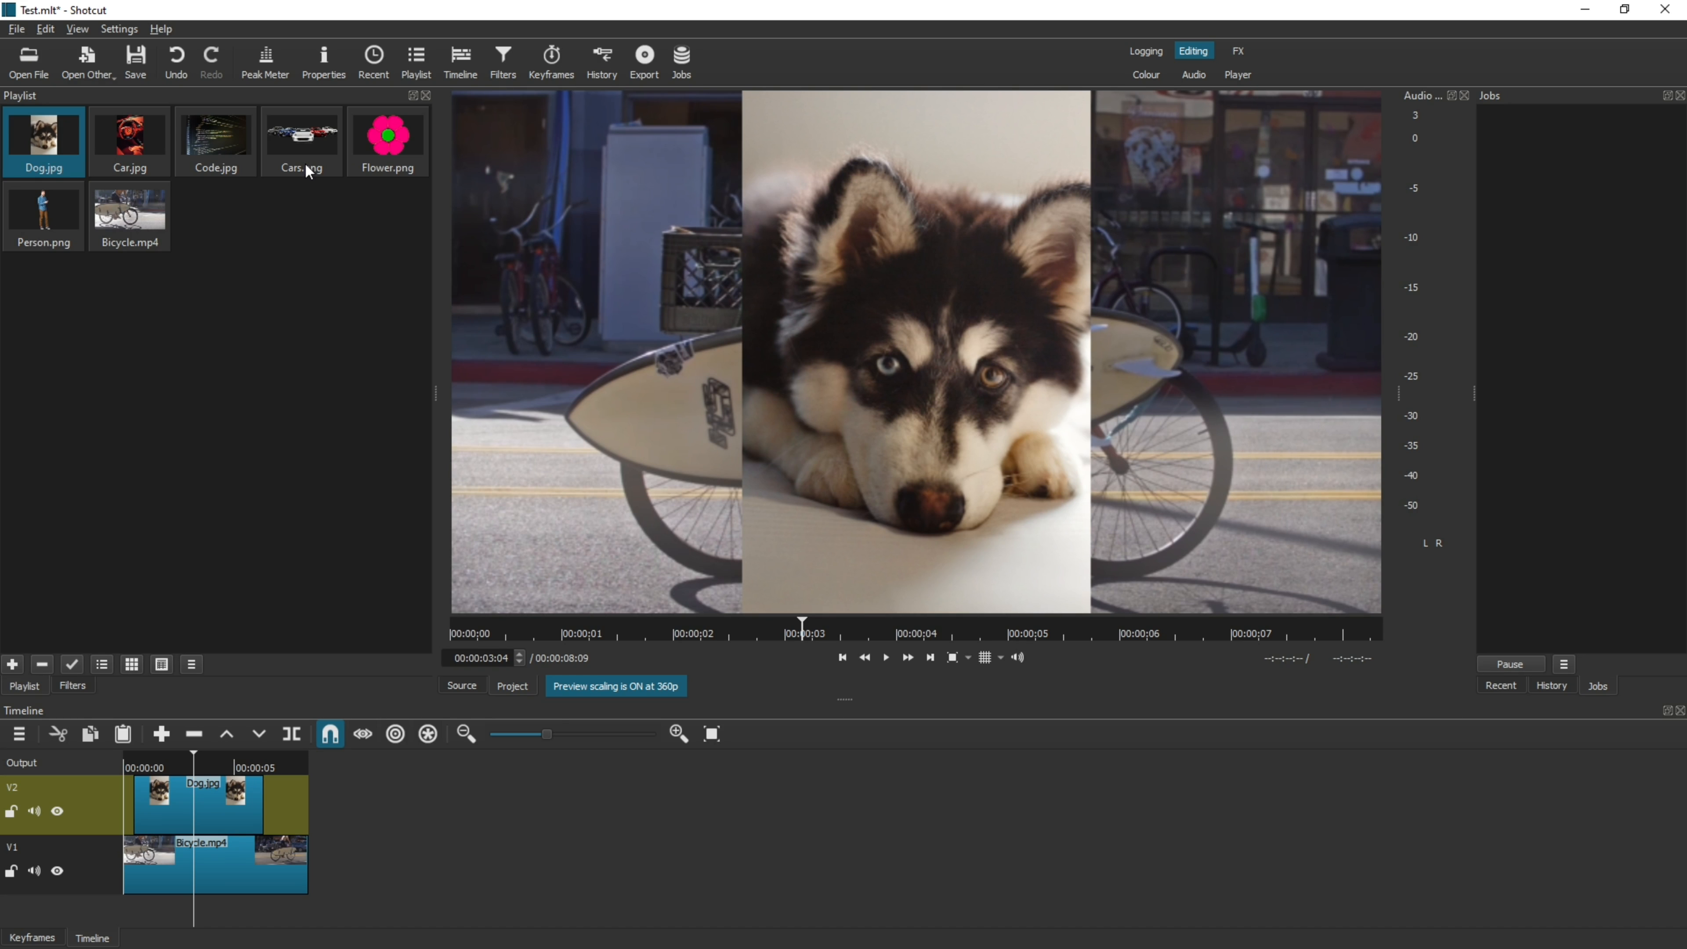
Replace the Dog.jpg clip on track V2 with Cars.png and preview the overlay on the bicycle video.
left_click(233, 800)
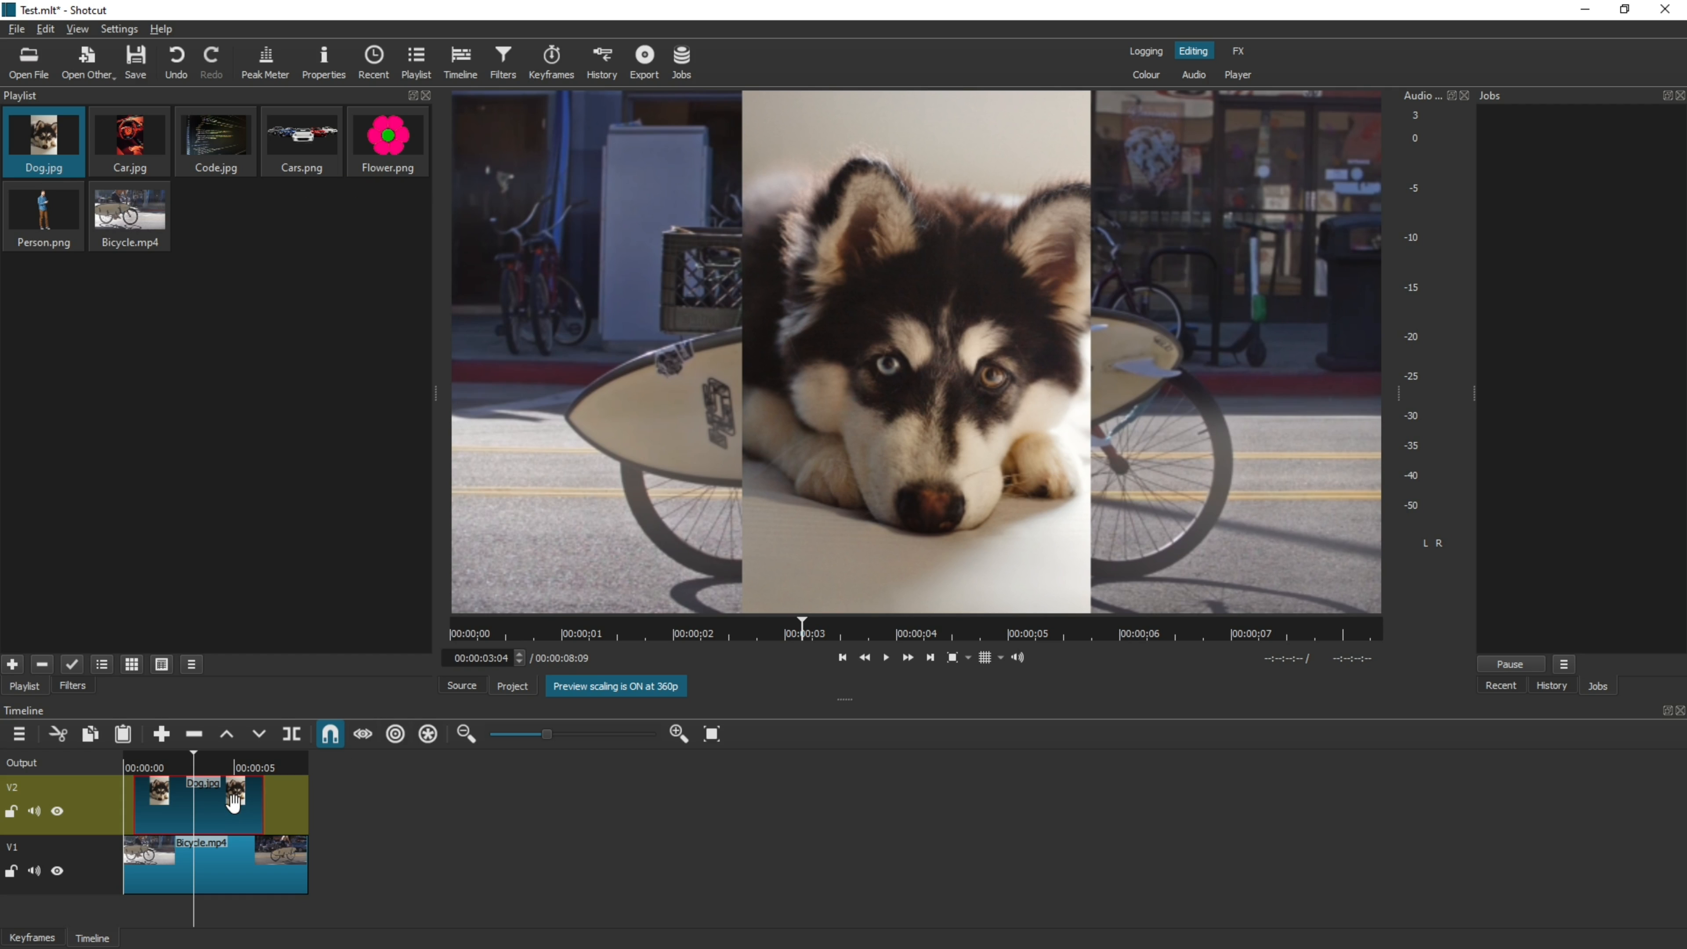
key("Delete")
left_click(291, 159)
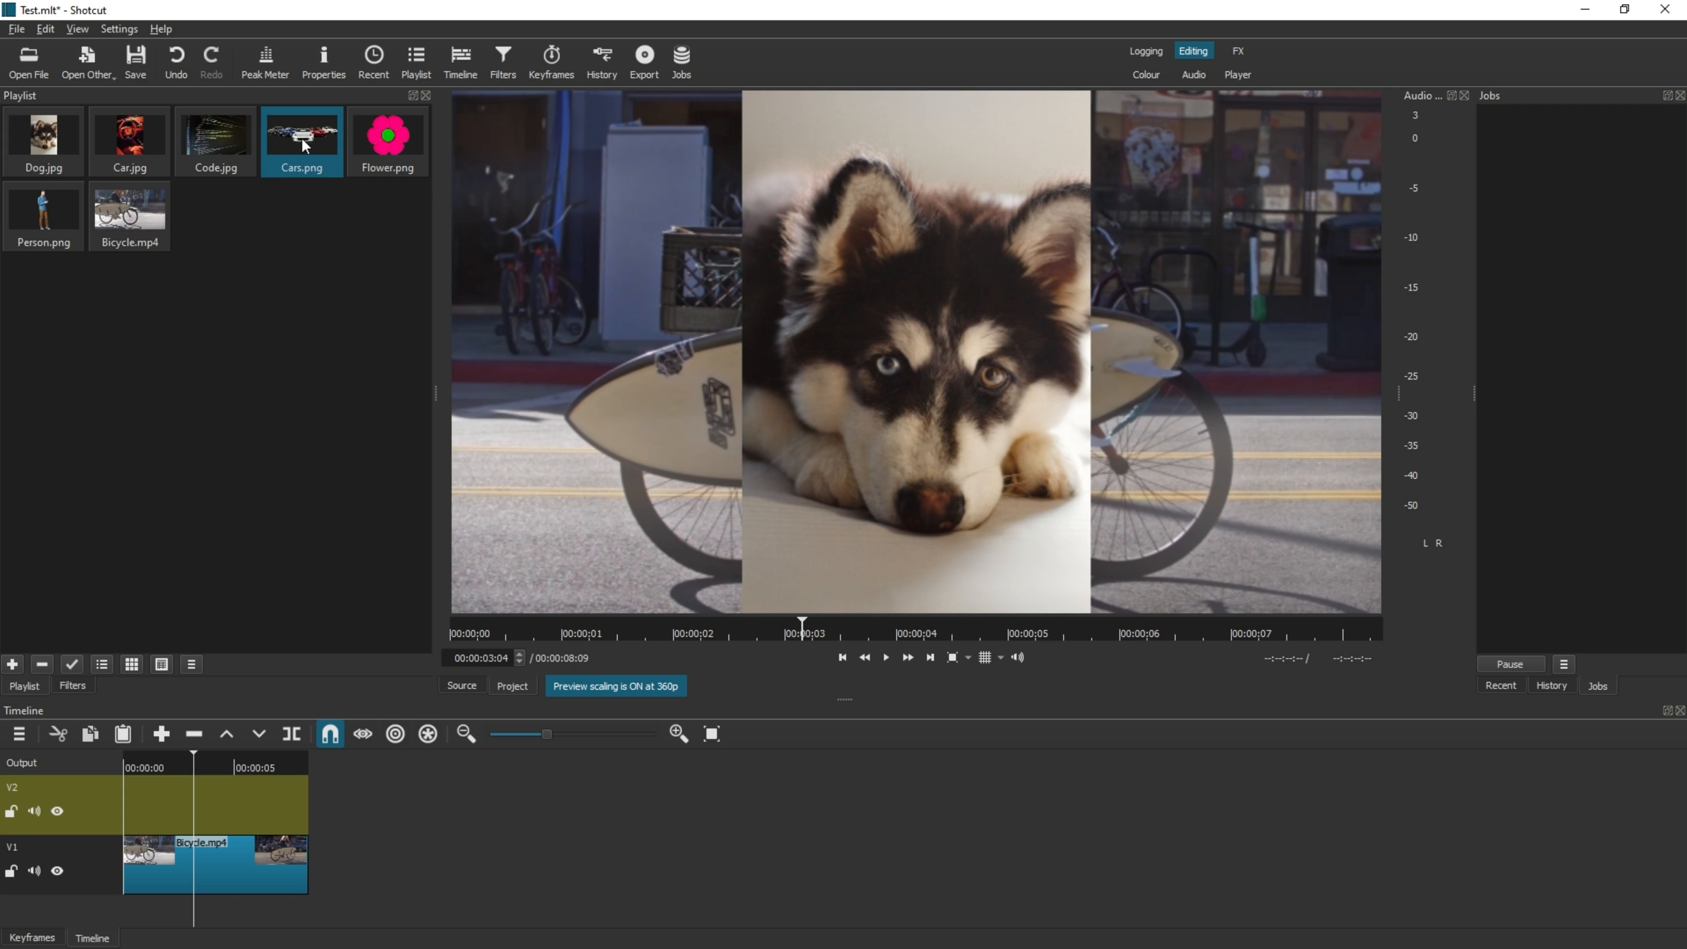
left_click_drag(303, 147, 206, 807)
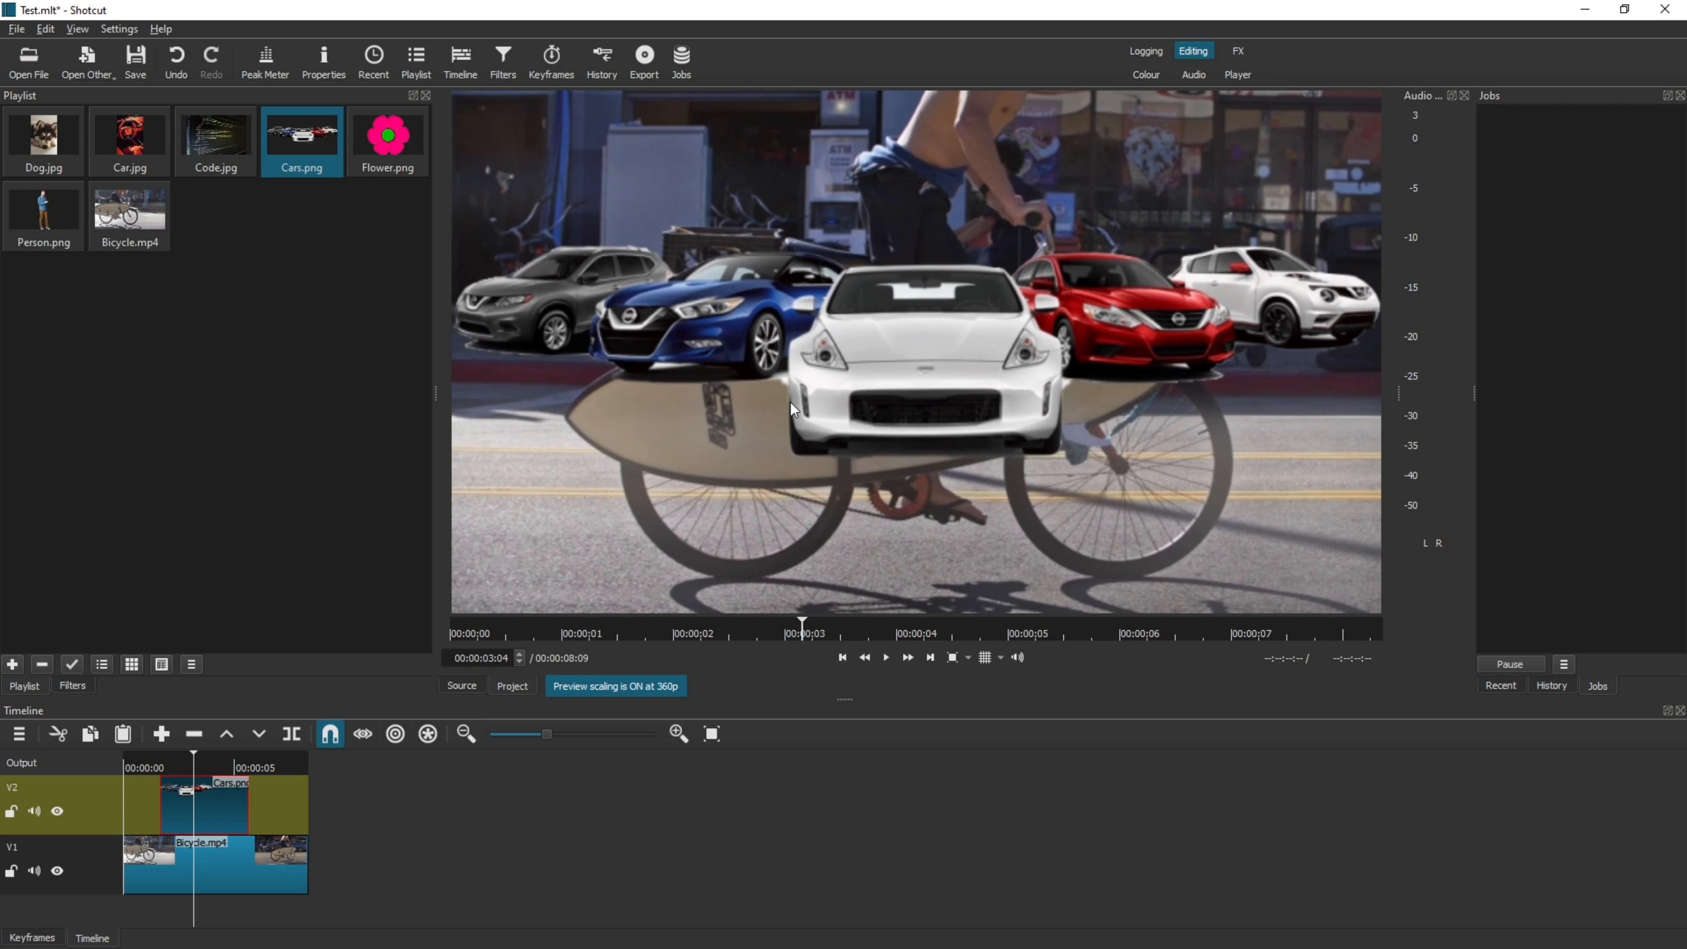
left_click(184, 764)
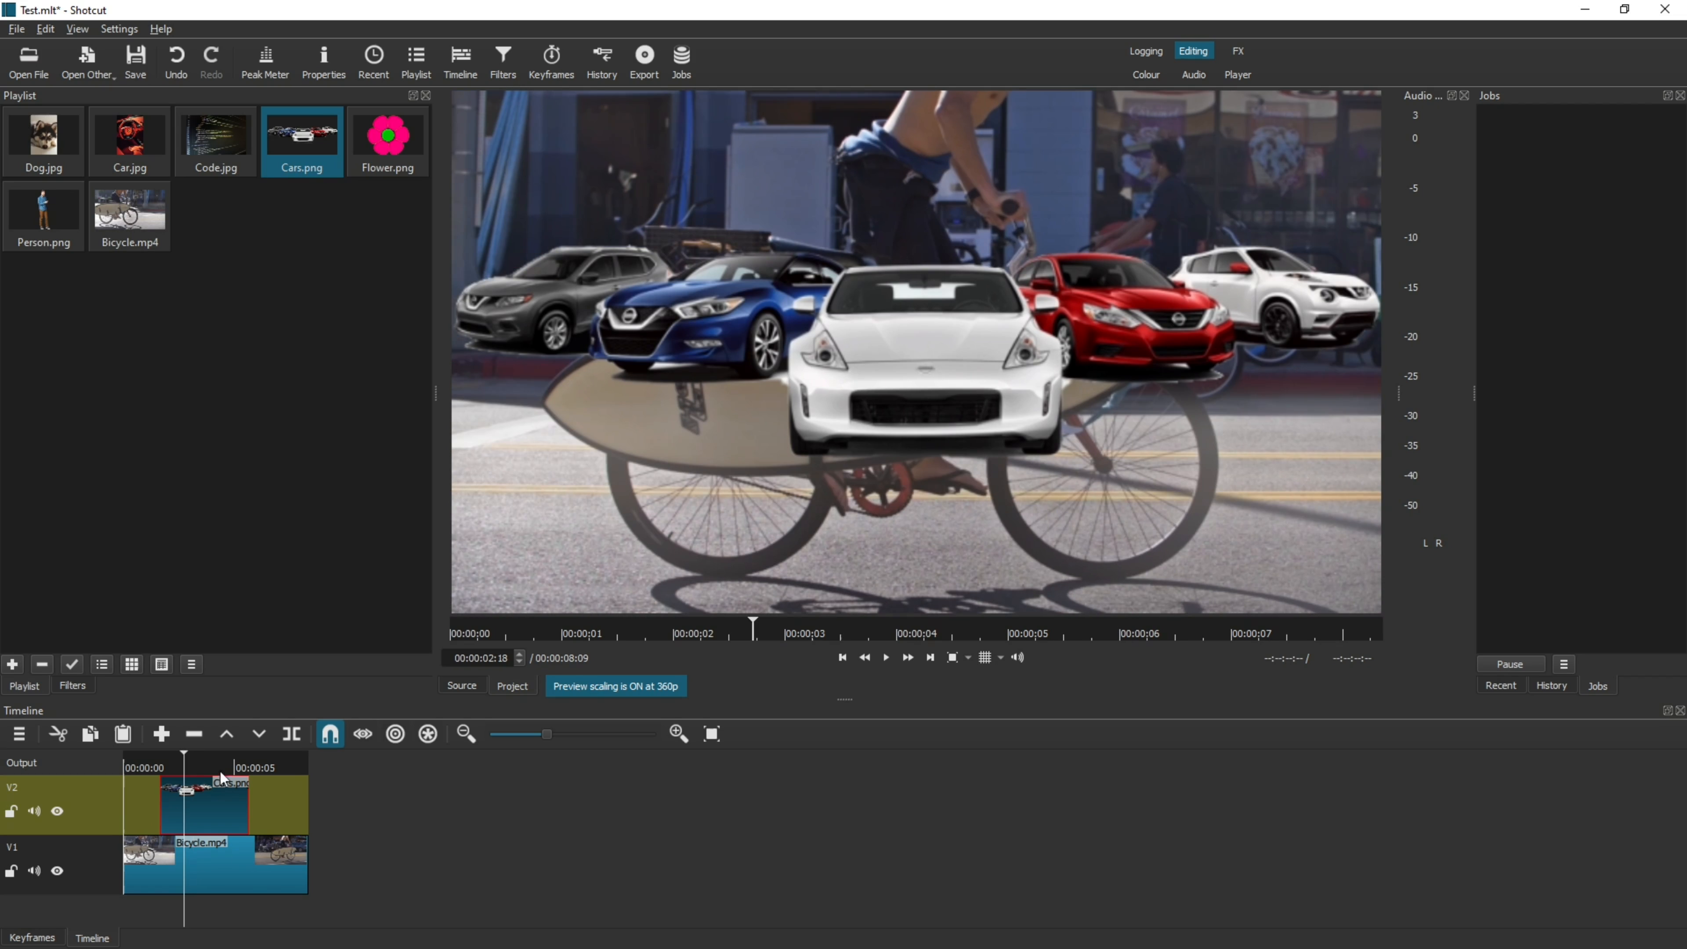
Replace the Cars.png clip on track V2 with Car.jpg and preview the overlay.
key("Delete")
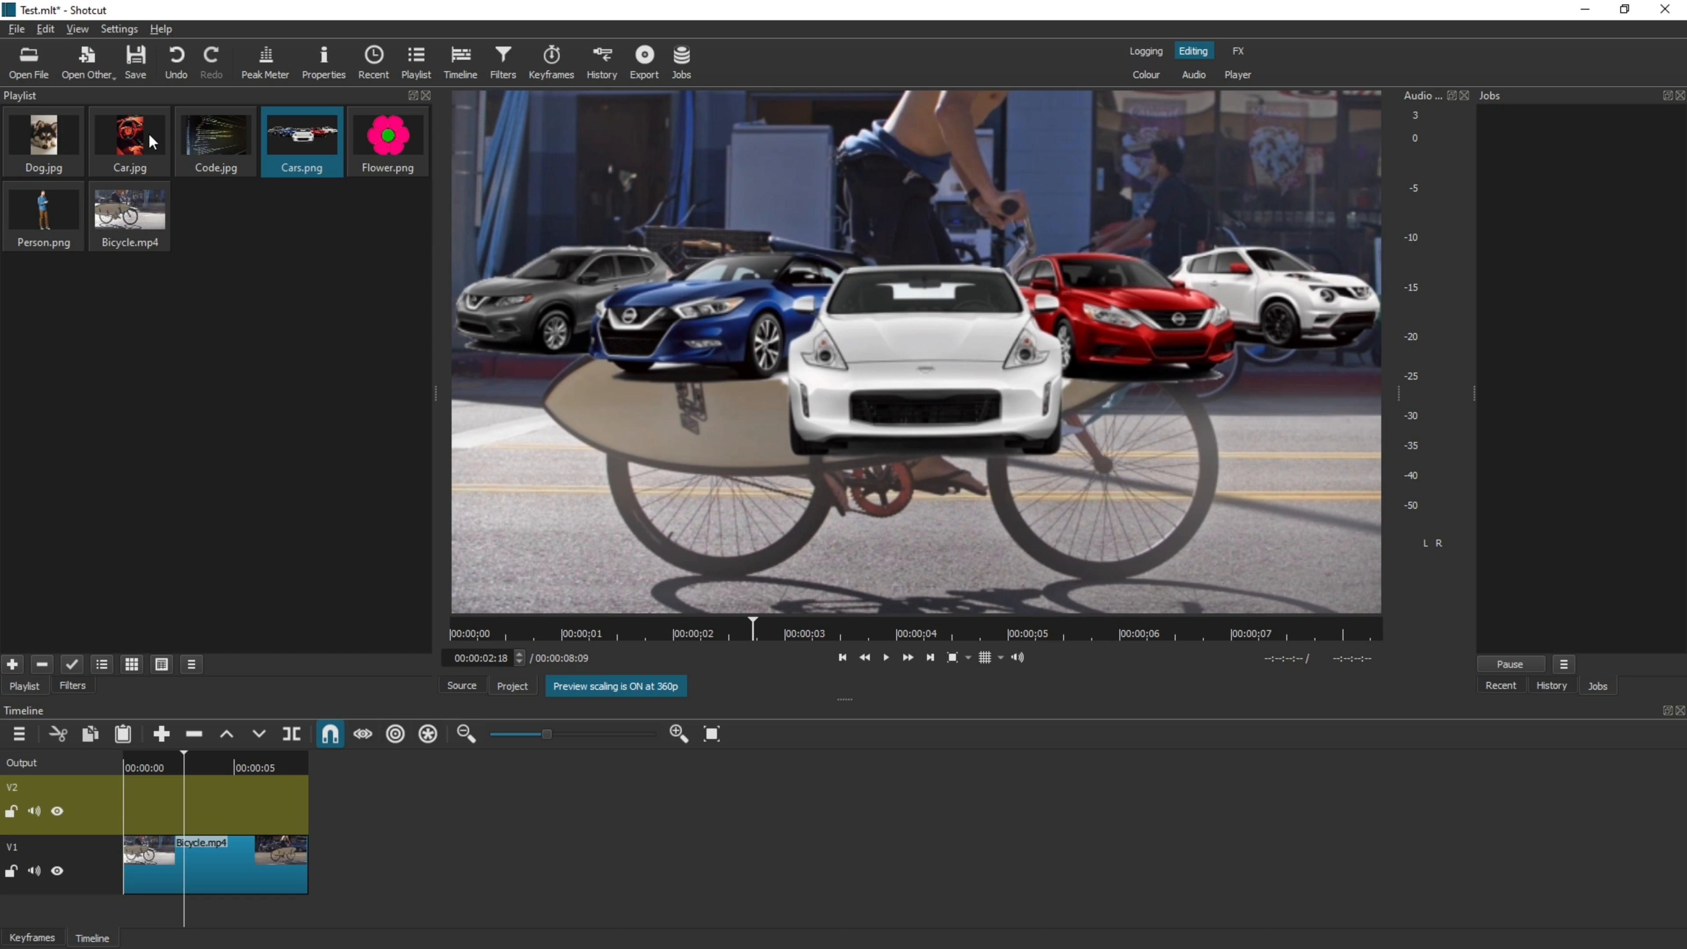
left_click_drag(148, 131, 207, 776)
left_click(209, 768)
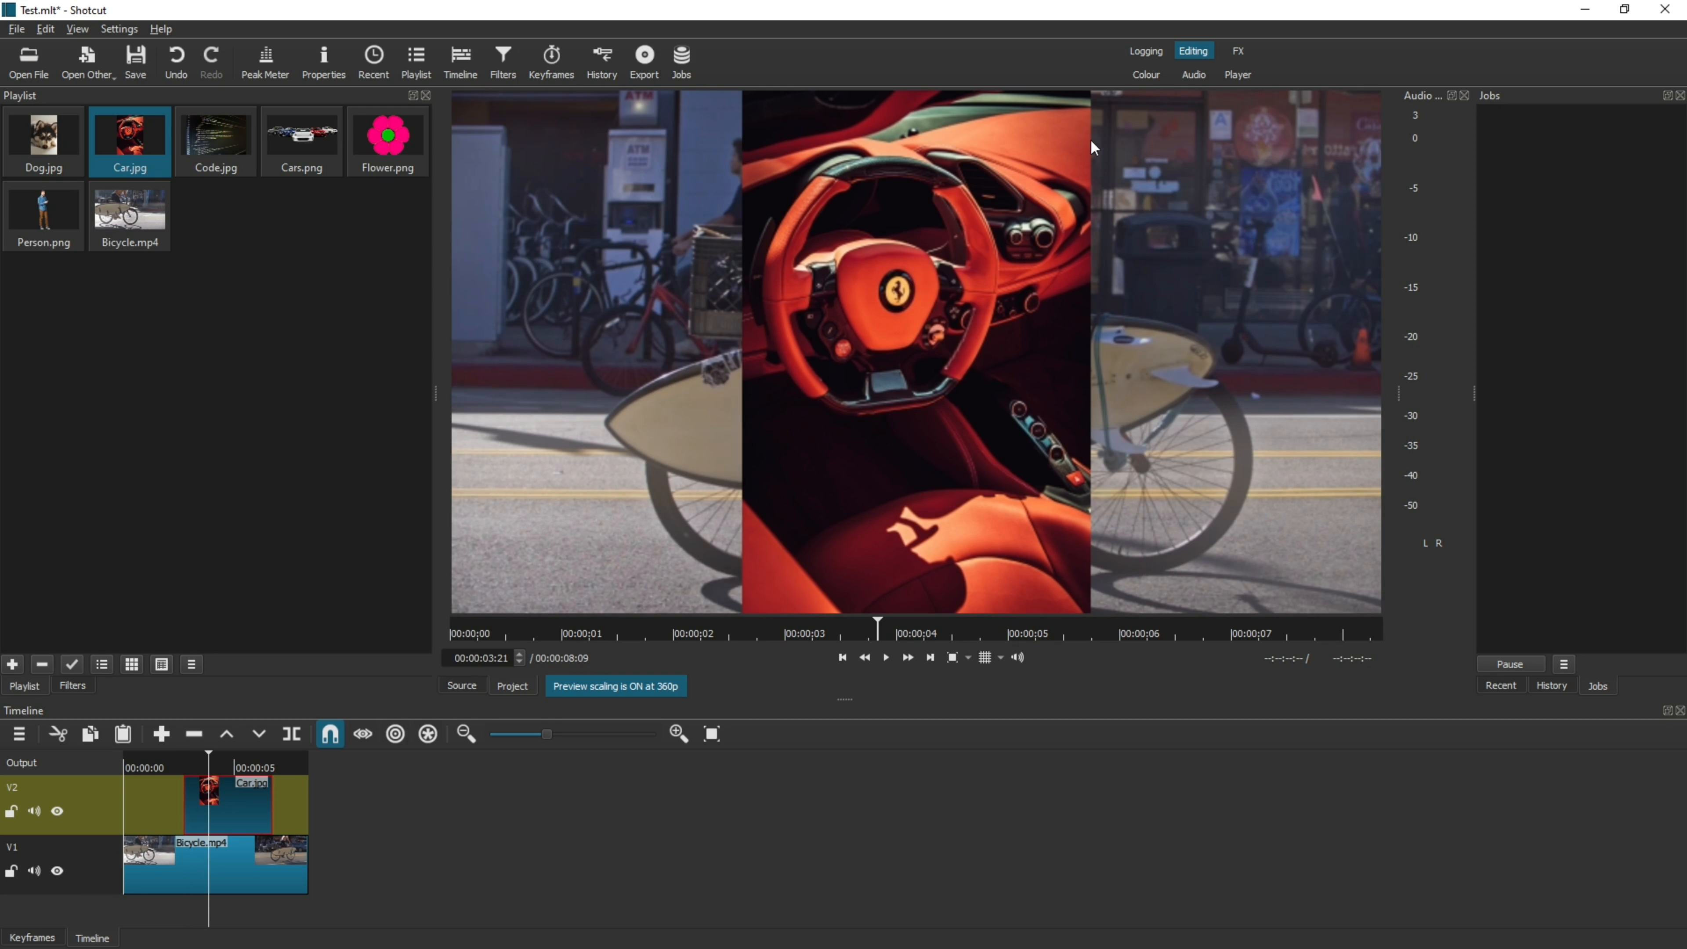
Place Flower.png on track V2 over the beginning of Car.jpg, and delete the remaining part of the Car.jpg clip.
left_click_drag(399, 140, 184, 811)
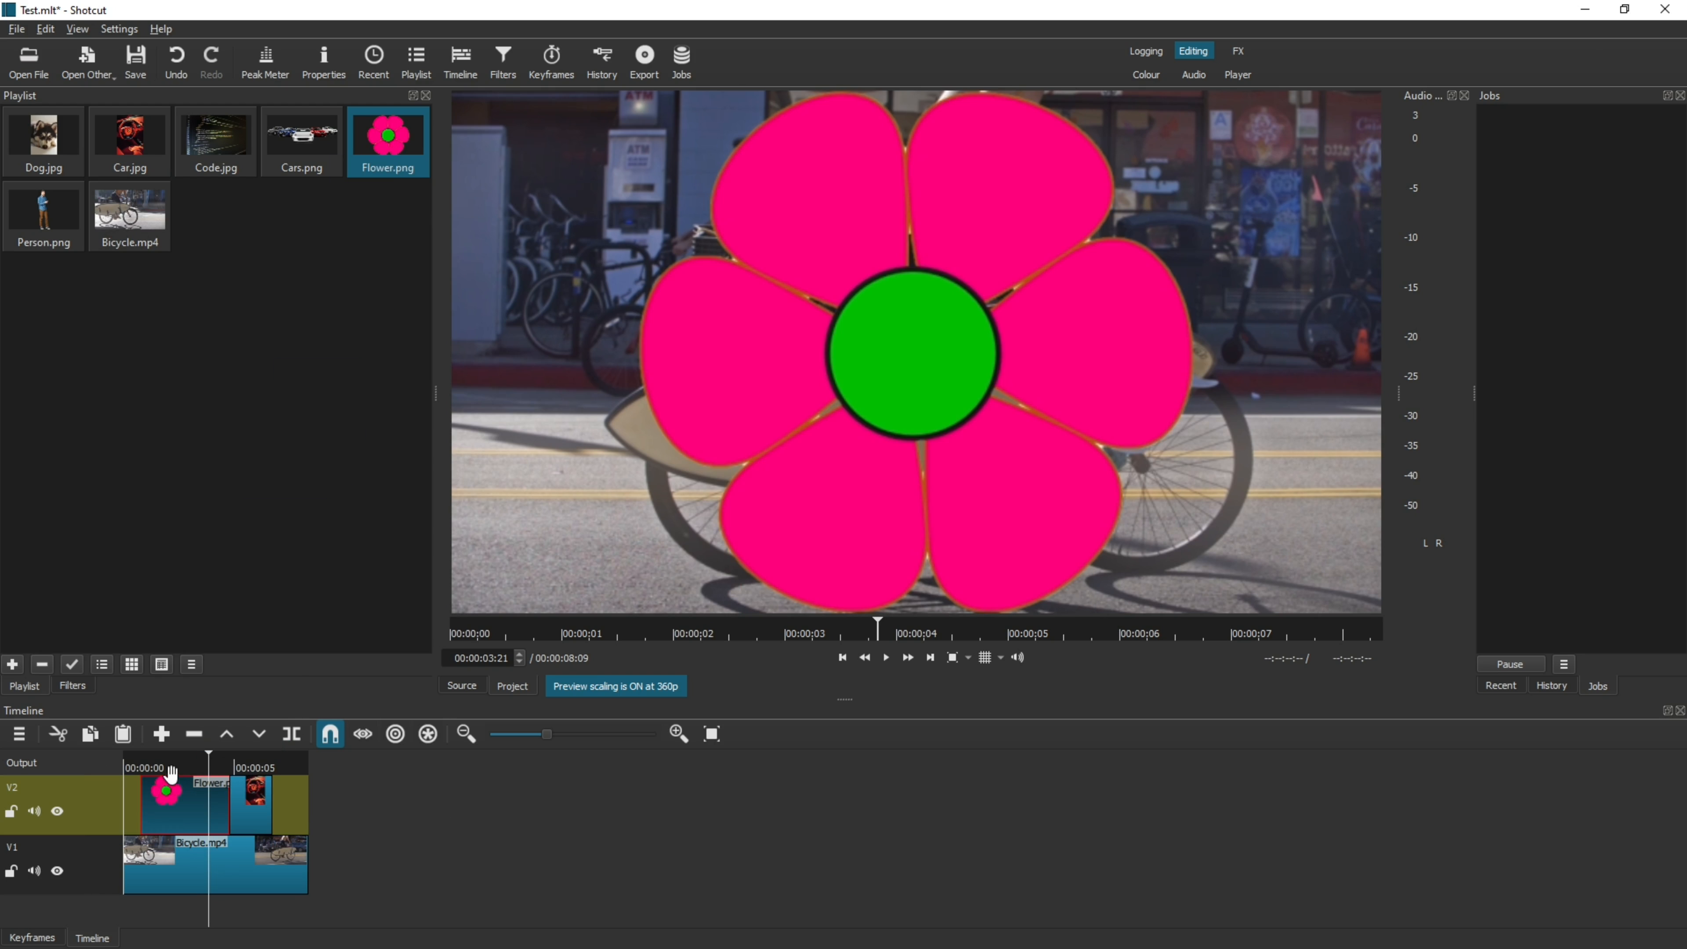
left_click(171, 801)
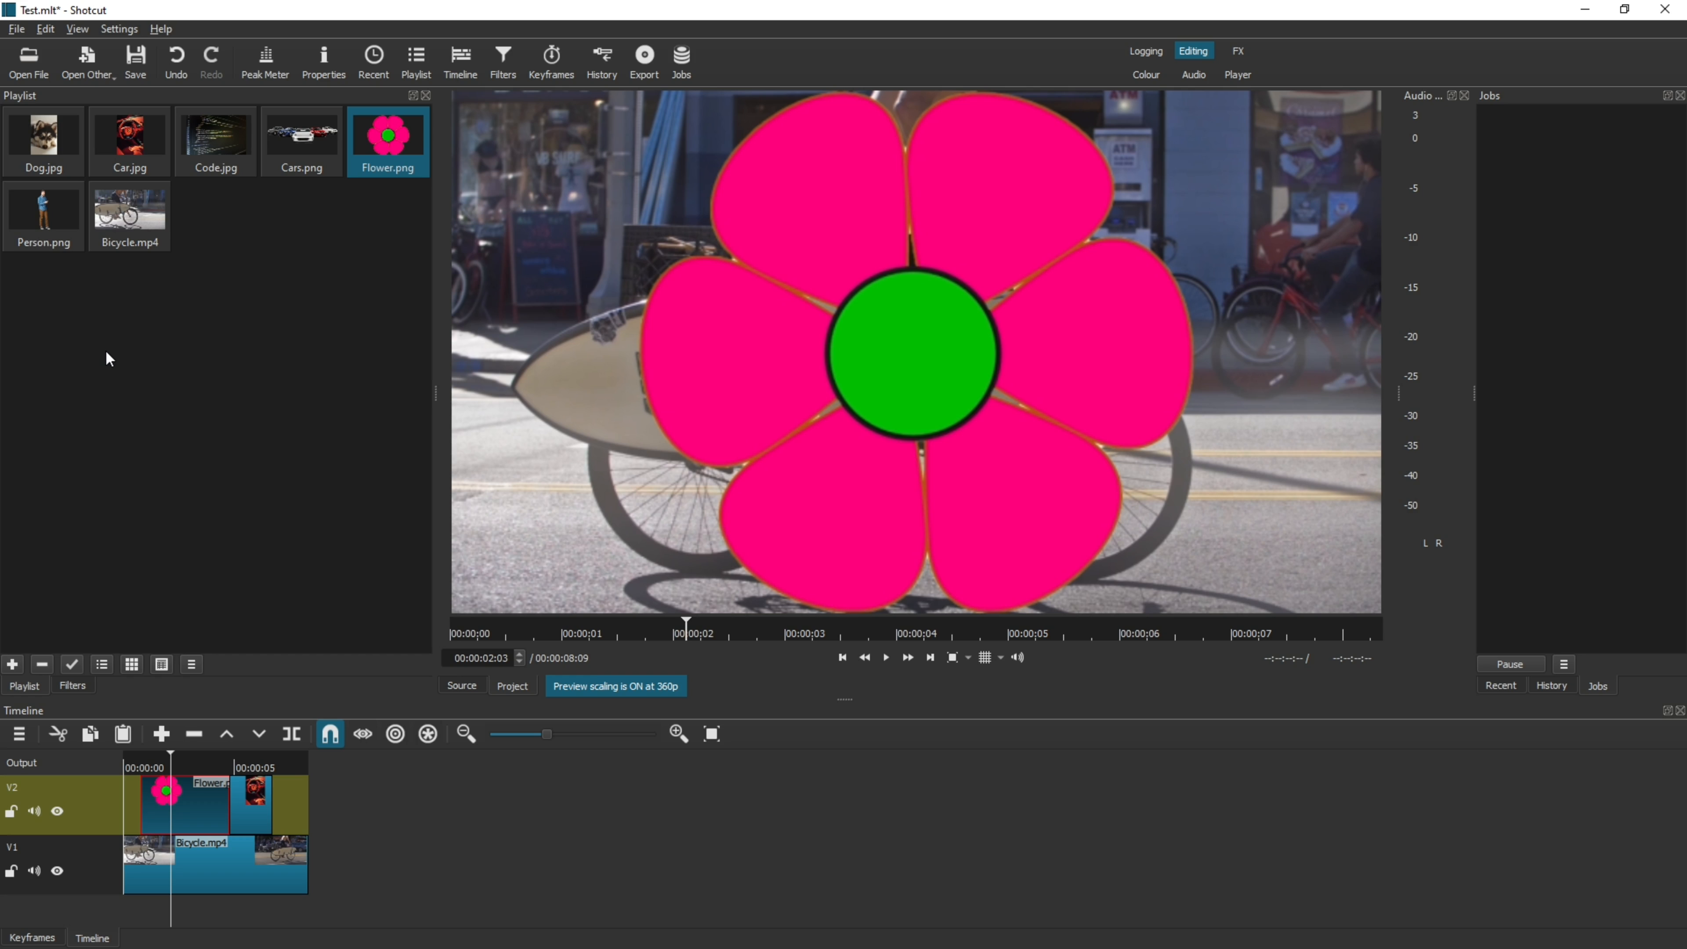
left_click(259, 801)
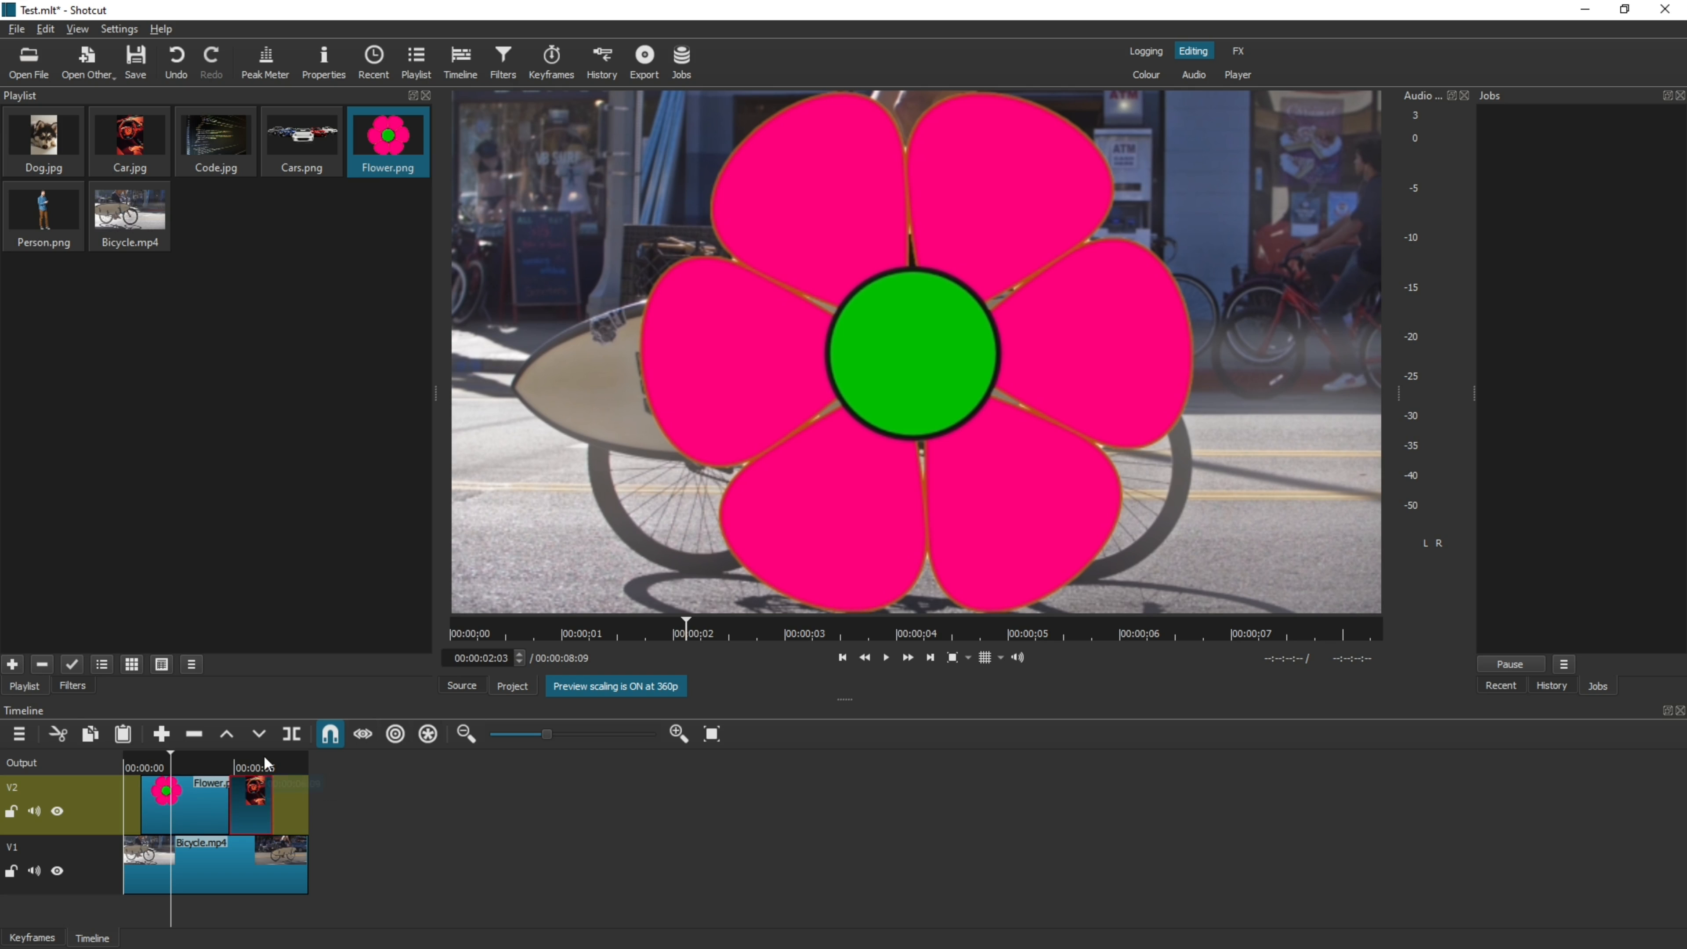
key("Delete")
left_click(203, 795)
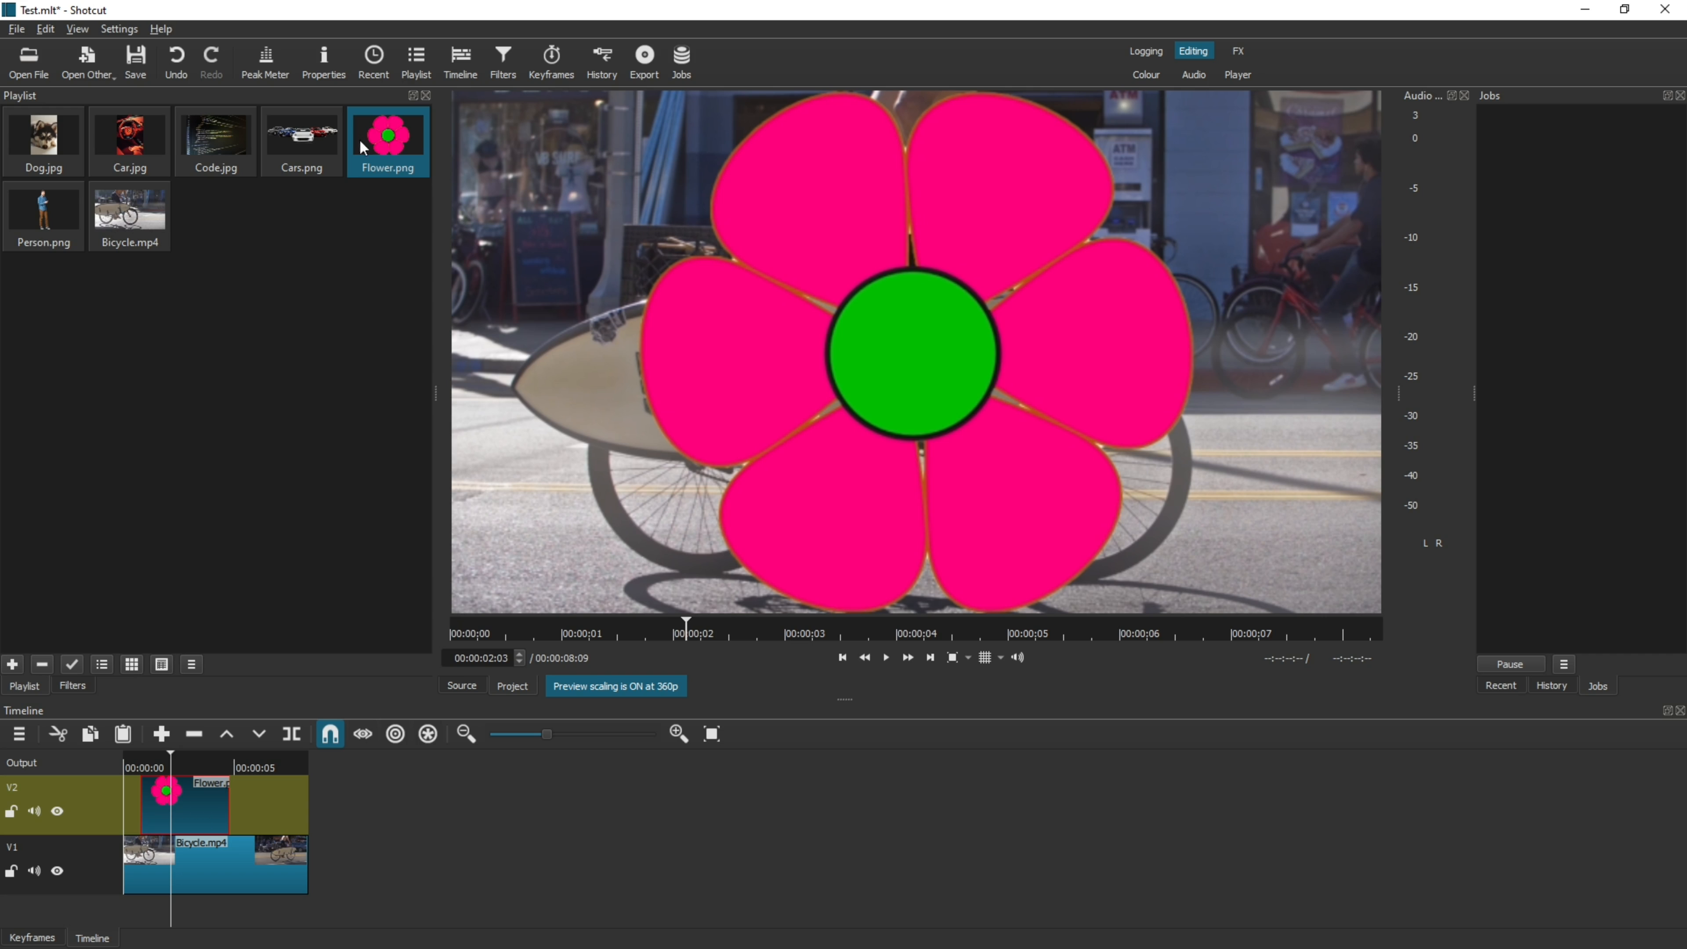
left_click(302, 141)
left_click(216, 141)
left_click(129, 143)
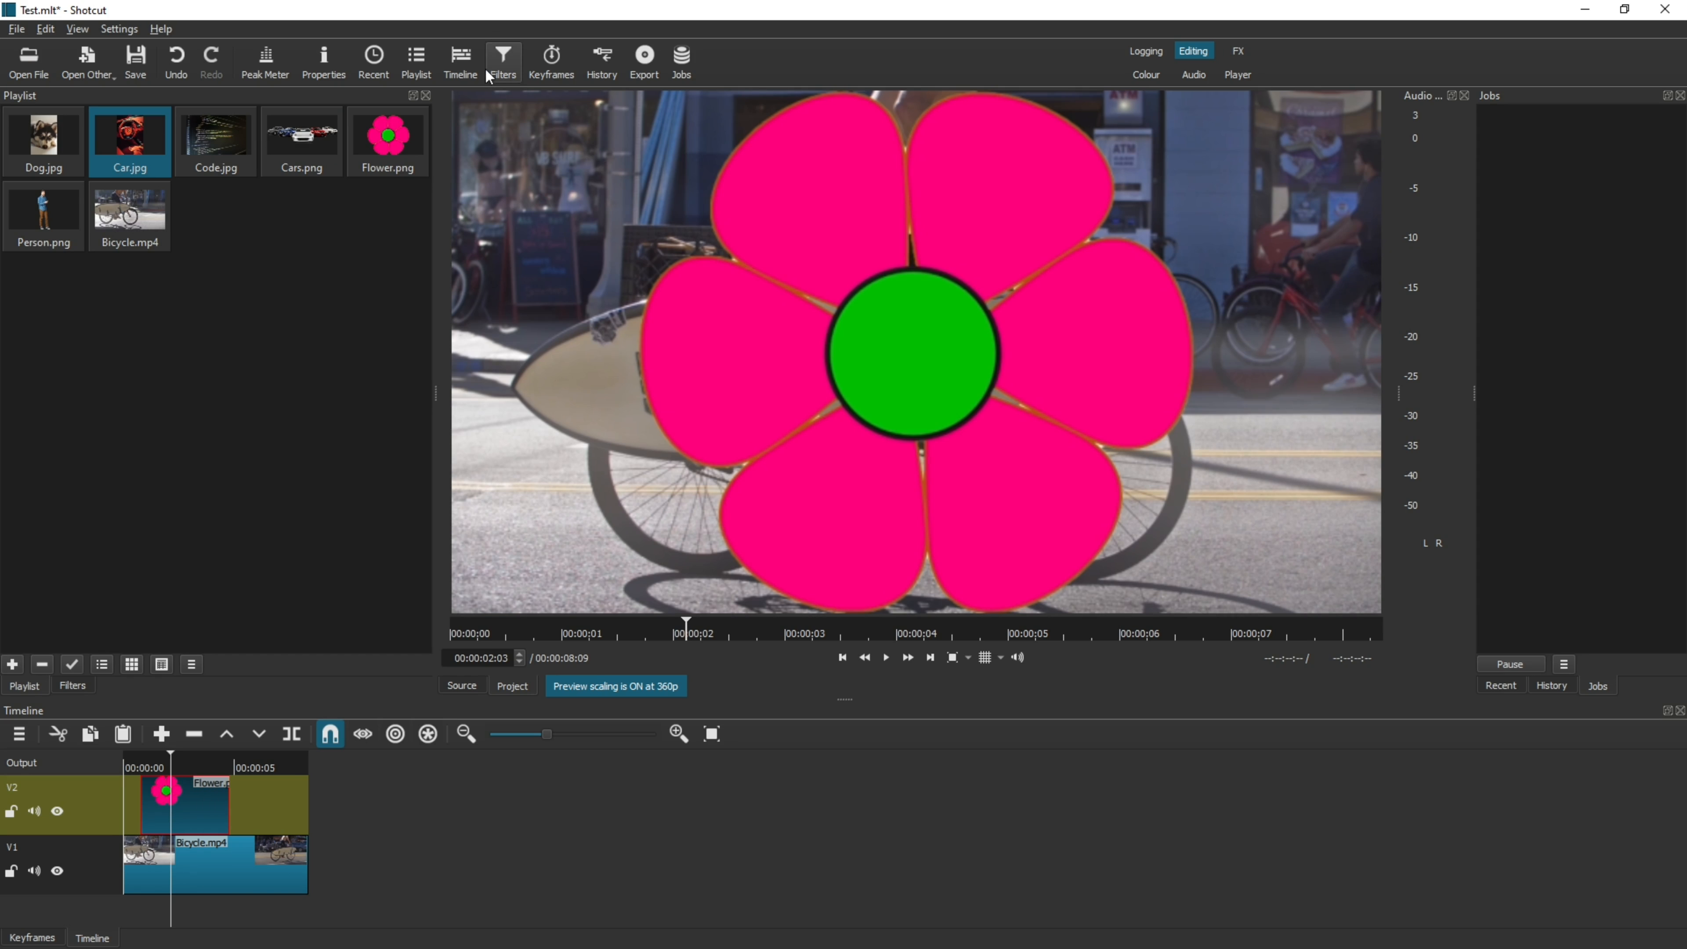
Search the filters for "size" and add the Size, Position & Rotate filter to the Flower.png clip on track V2.
left_click(505, 64)
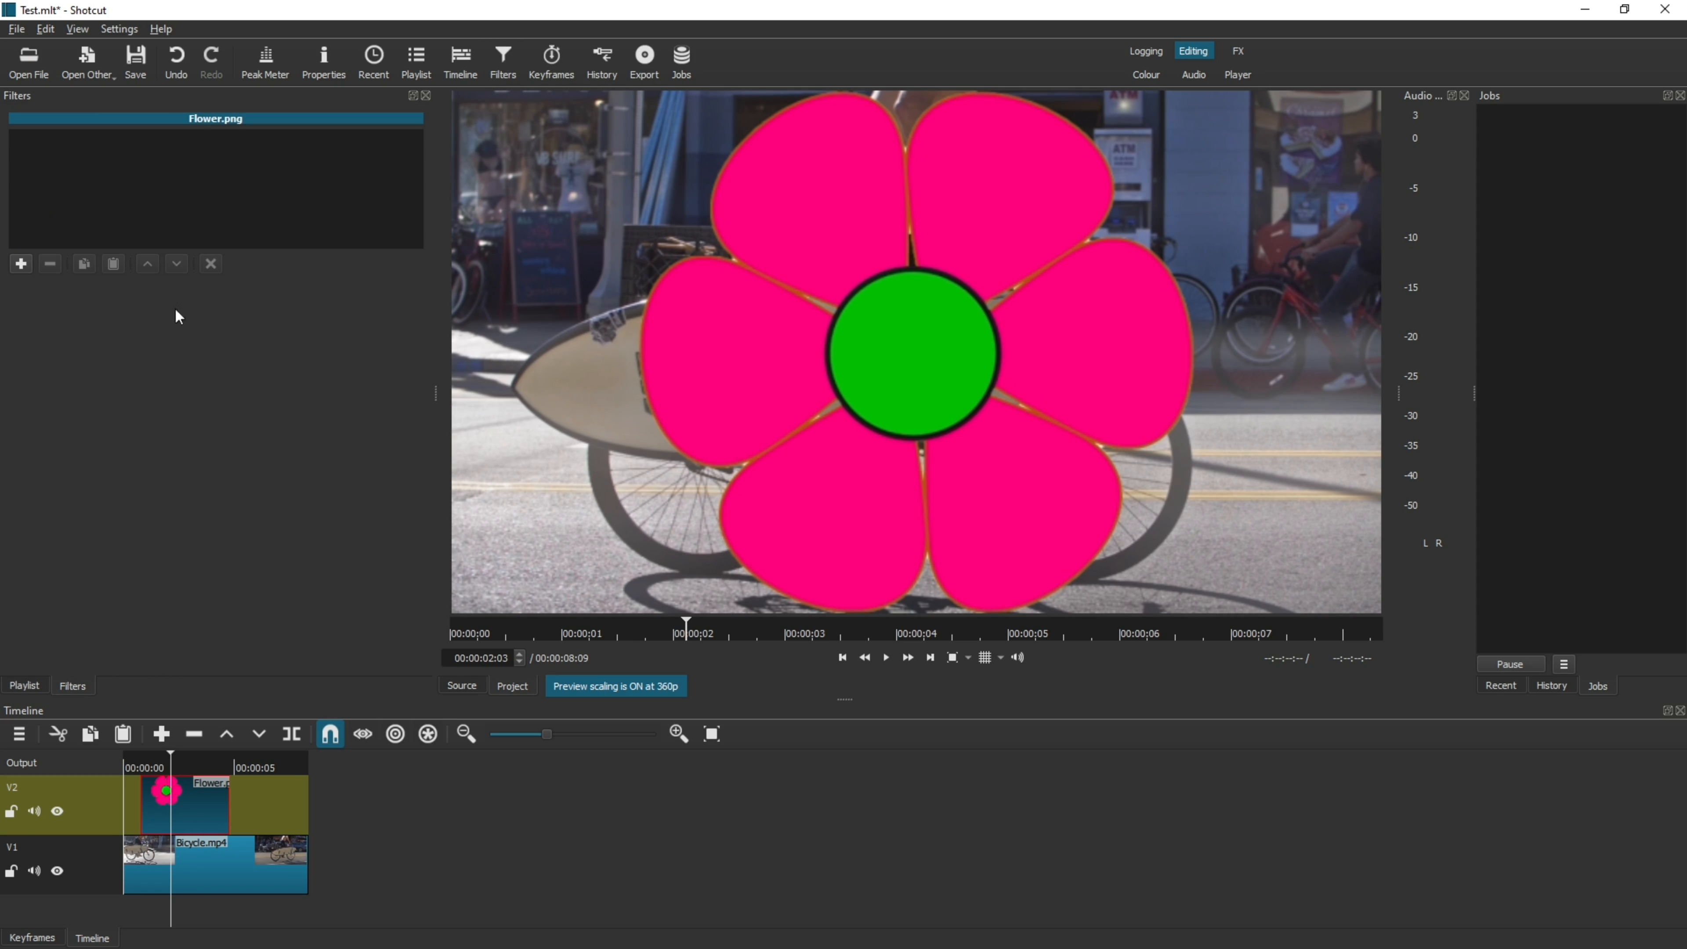
left_click(20, 264)
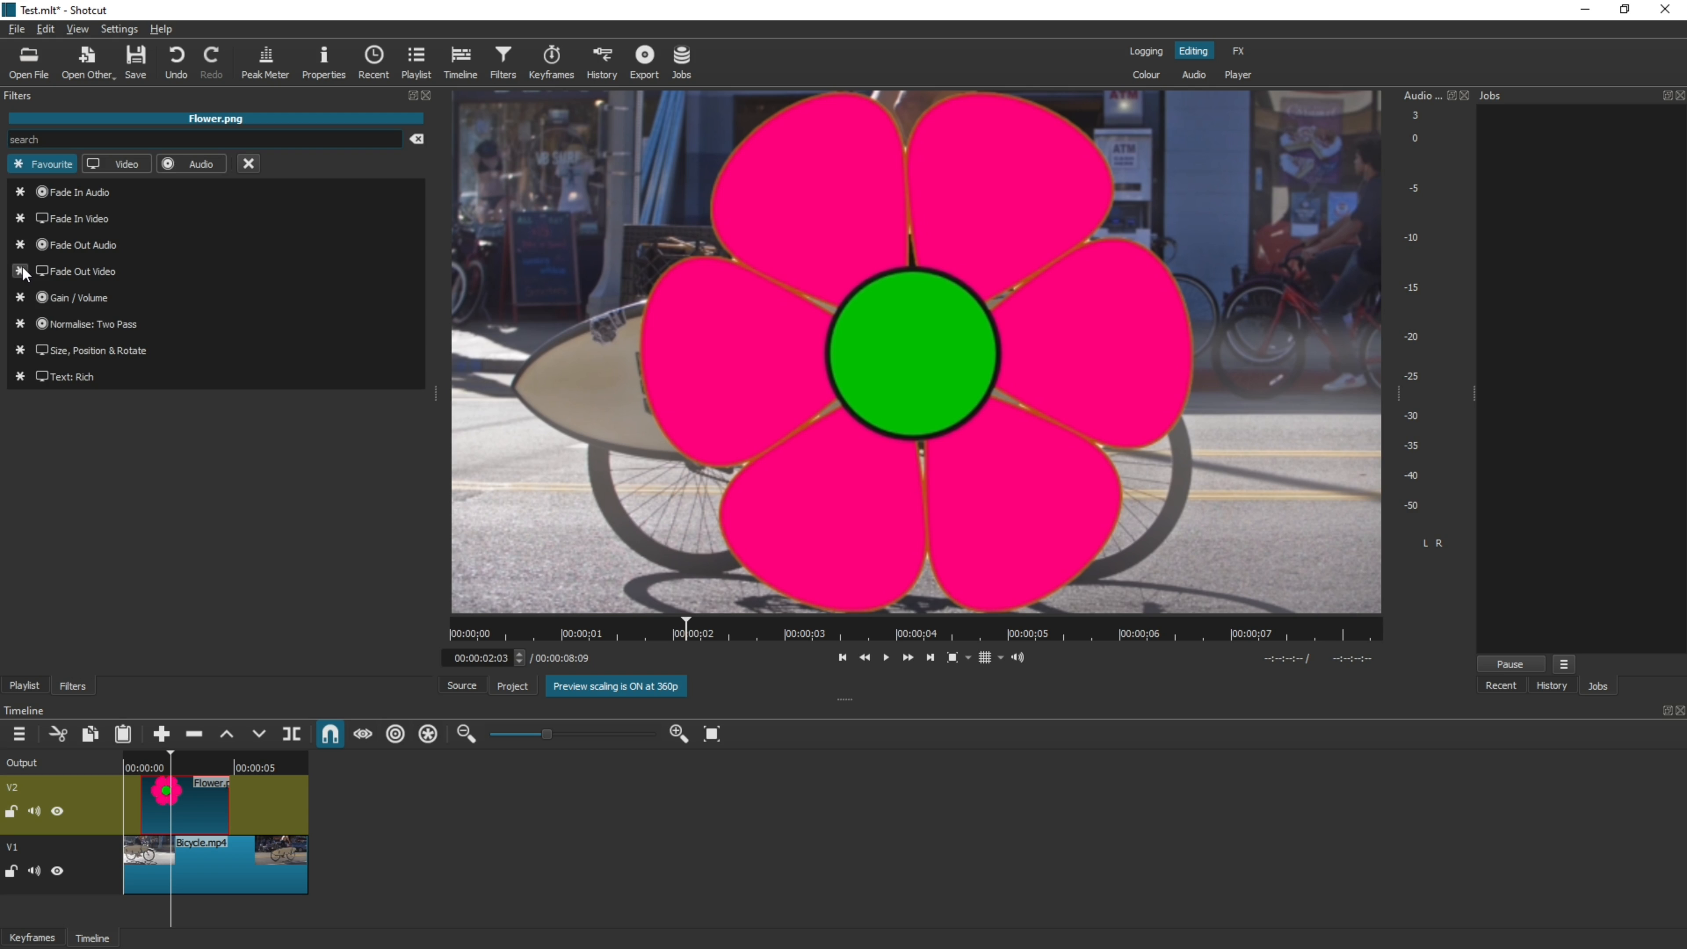
left_click(27, 139)
type("size")
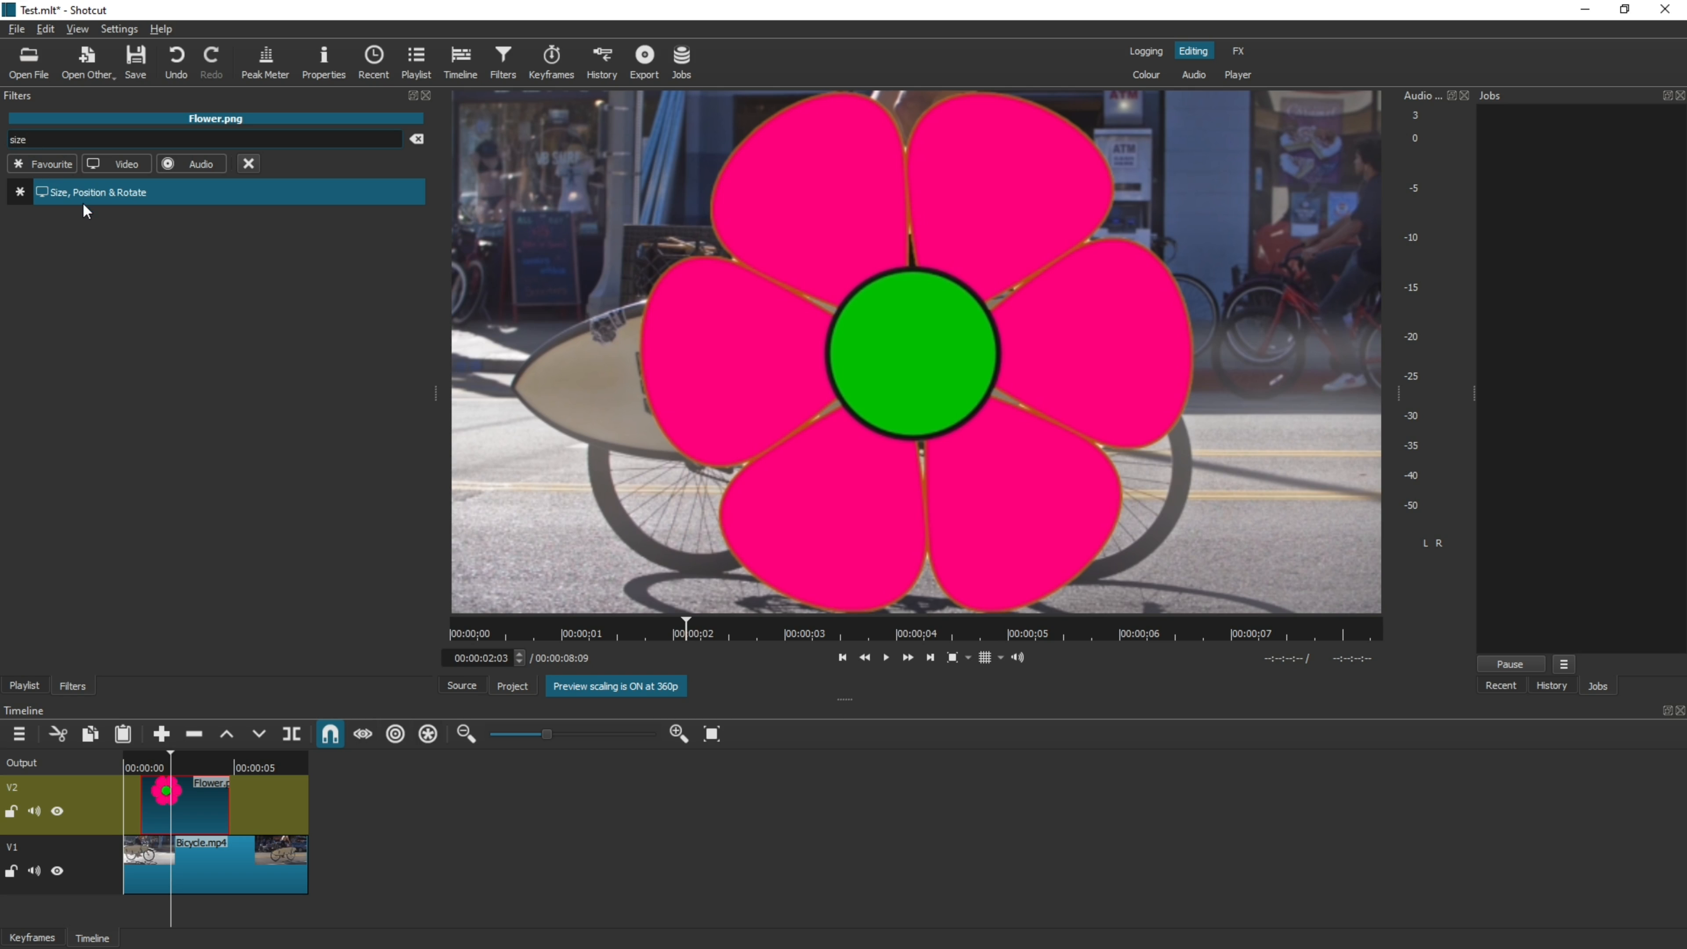
left_click(113, 192)
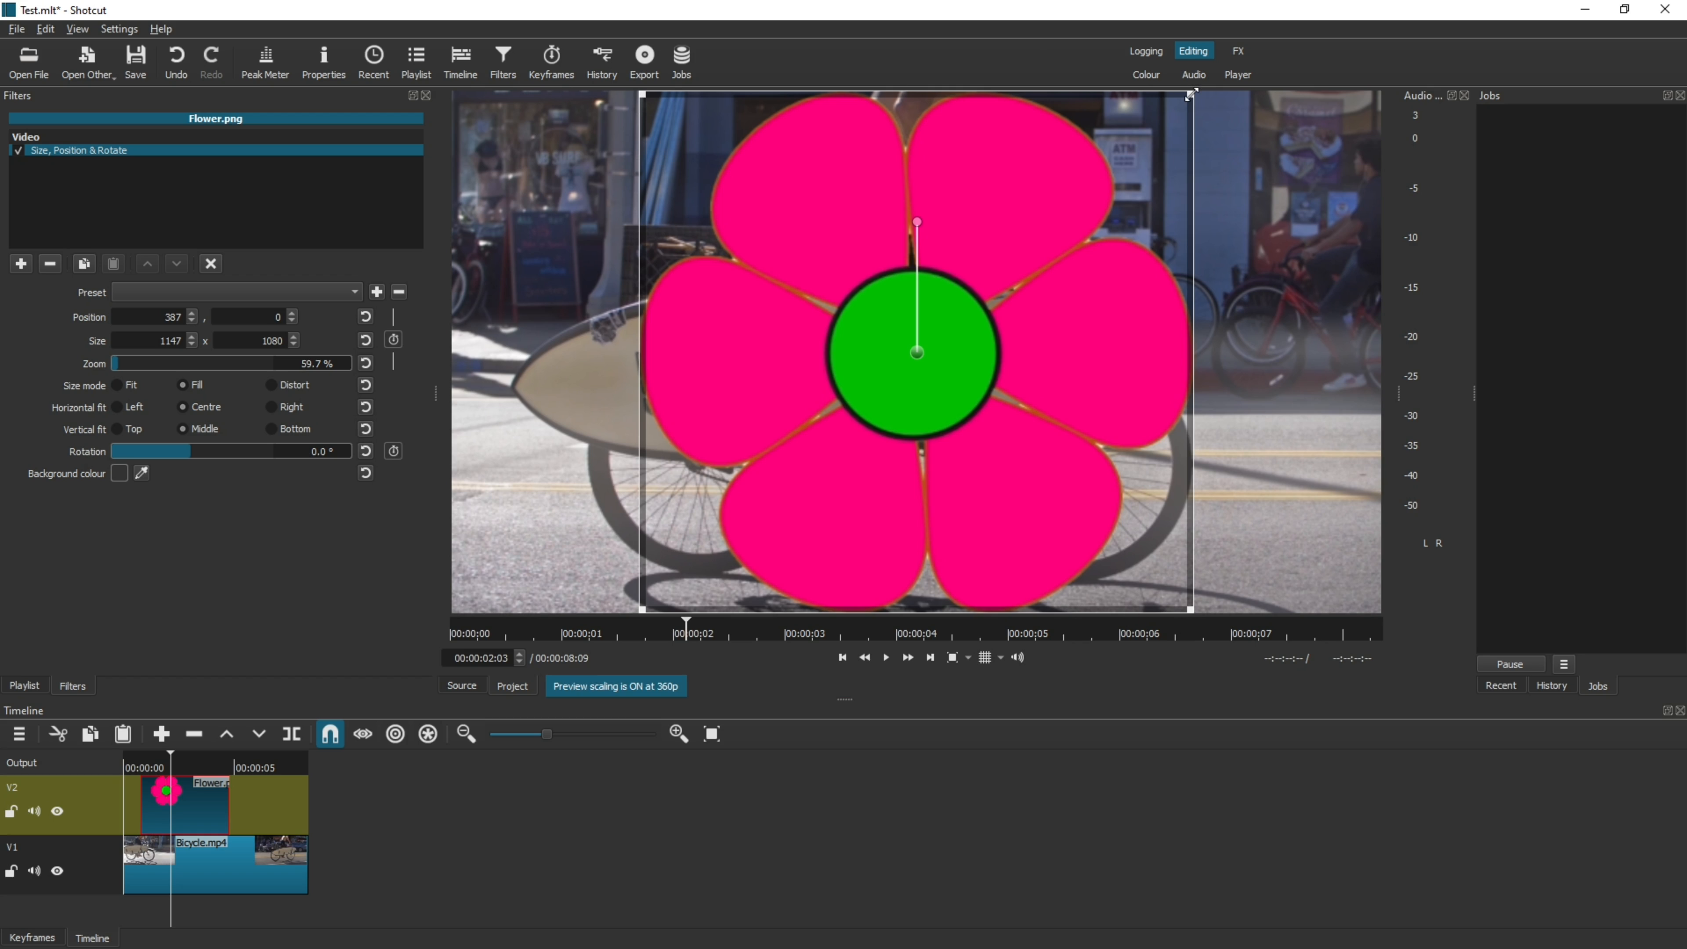
Shrink the flower overlay to about 657 x 619 and move it to about position 273, 289 over the bicycle's rear wheel.
left_click_drag(1189, 95, 922, 371)
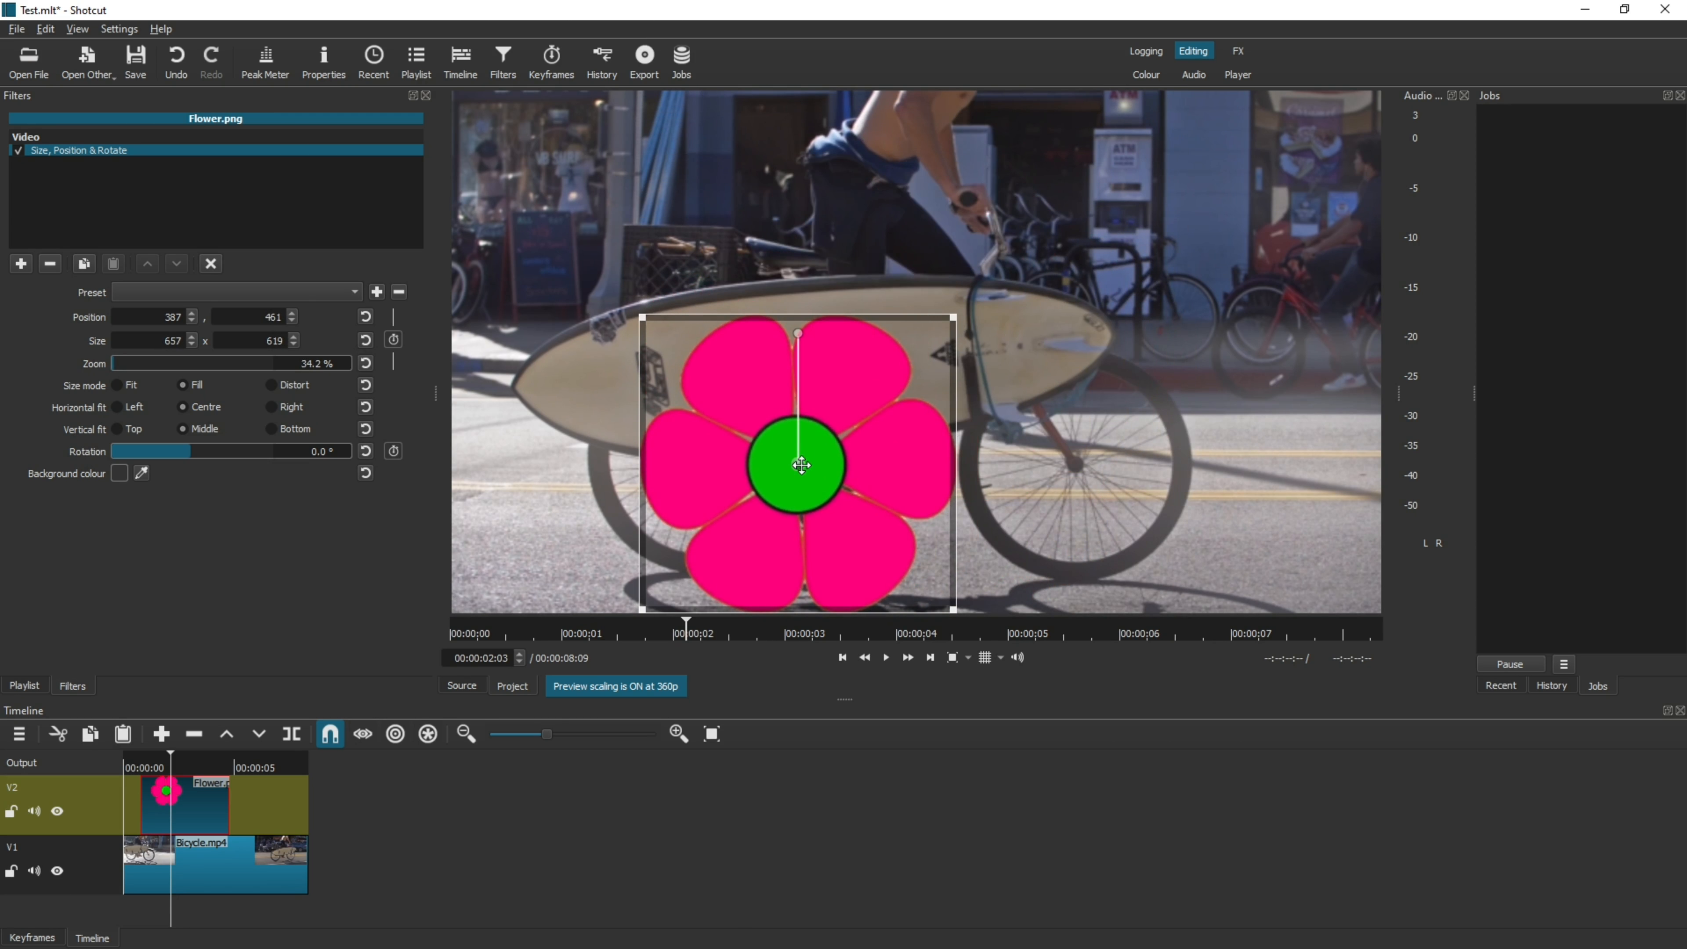
left_click_drag(796, 465, 738, 382)
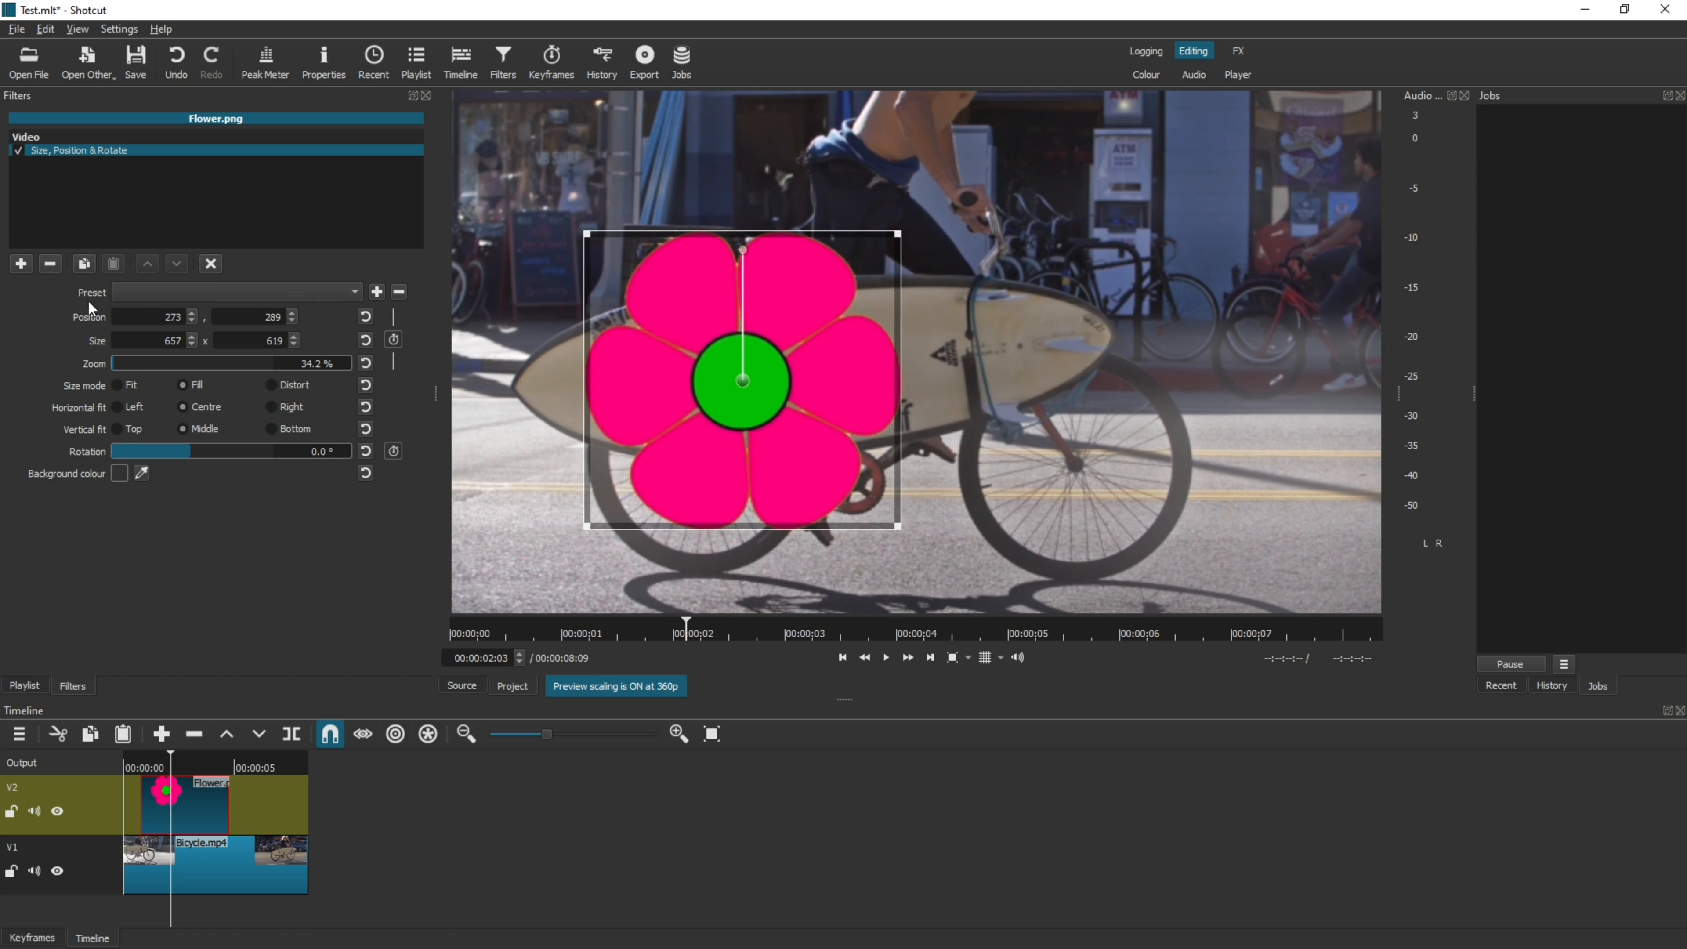